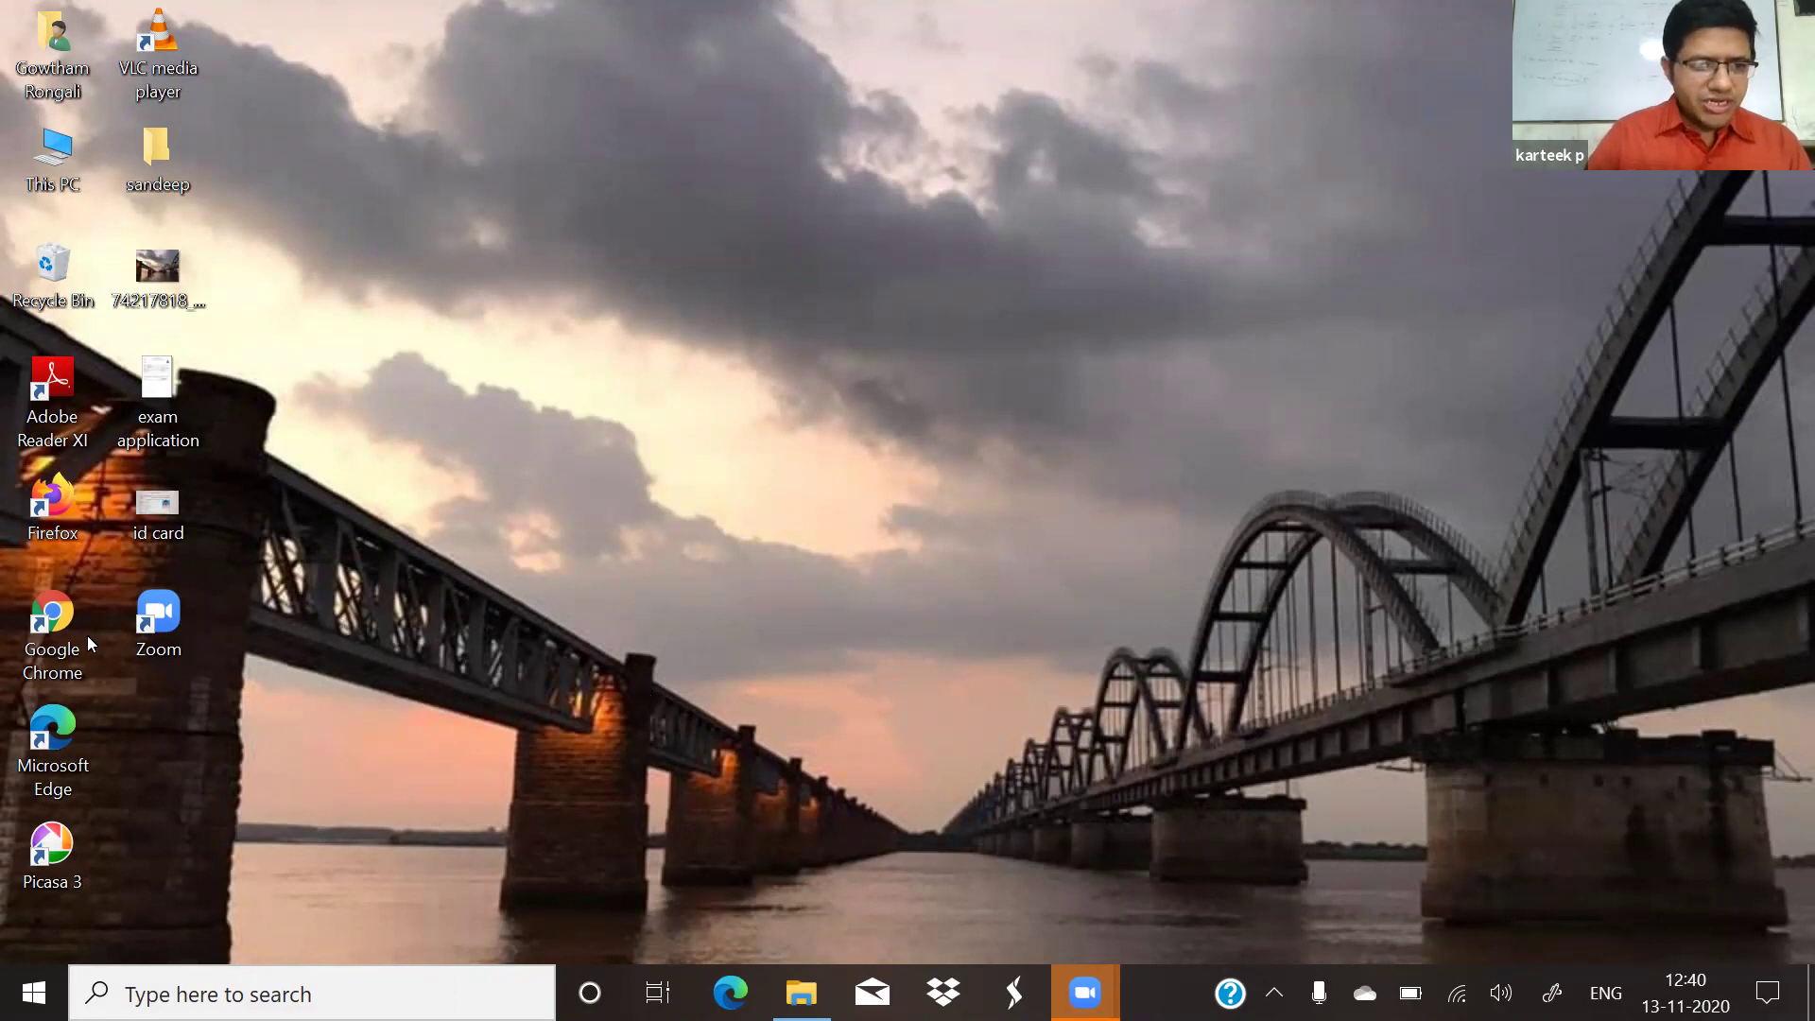
Step: Open Google Chrome, go to the icmai.in website and dismiss the announcement pop-up on its home page
click(60, 614)
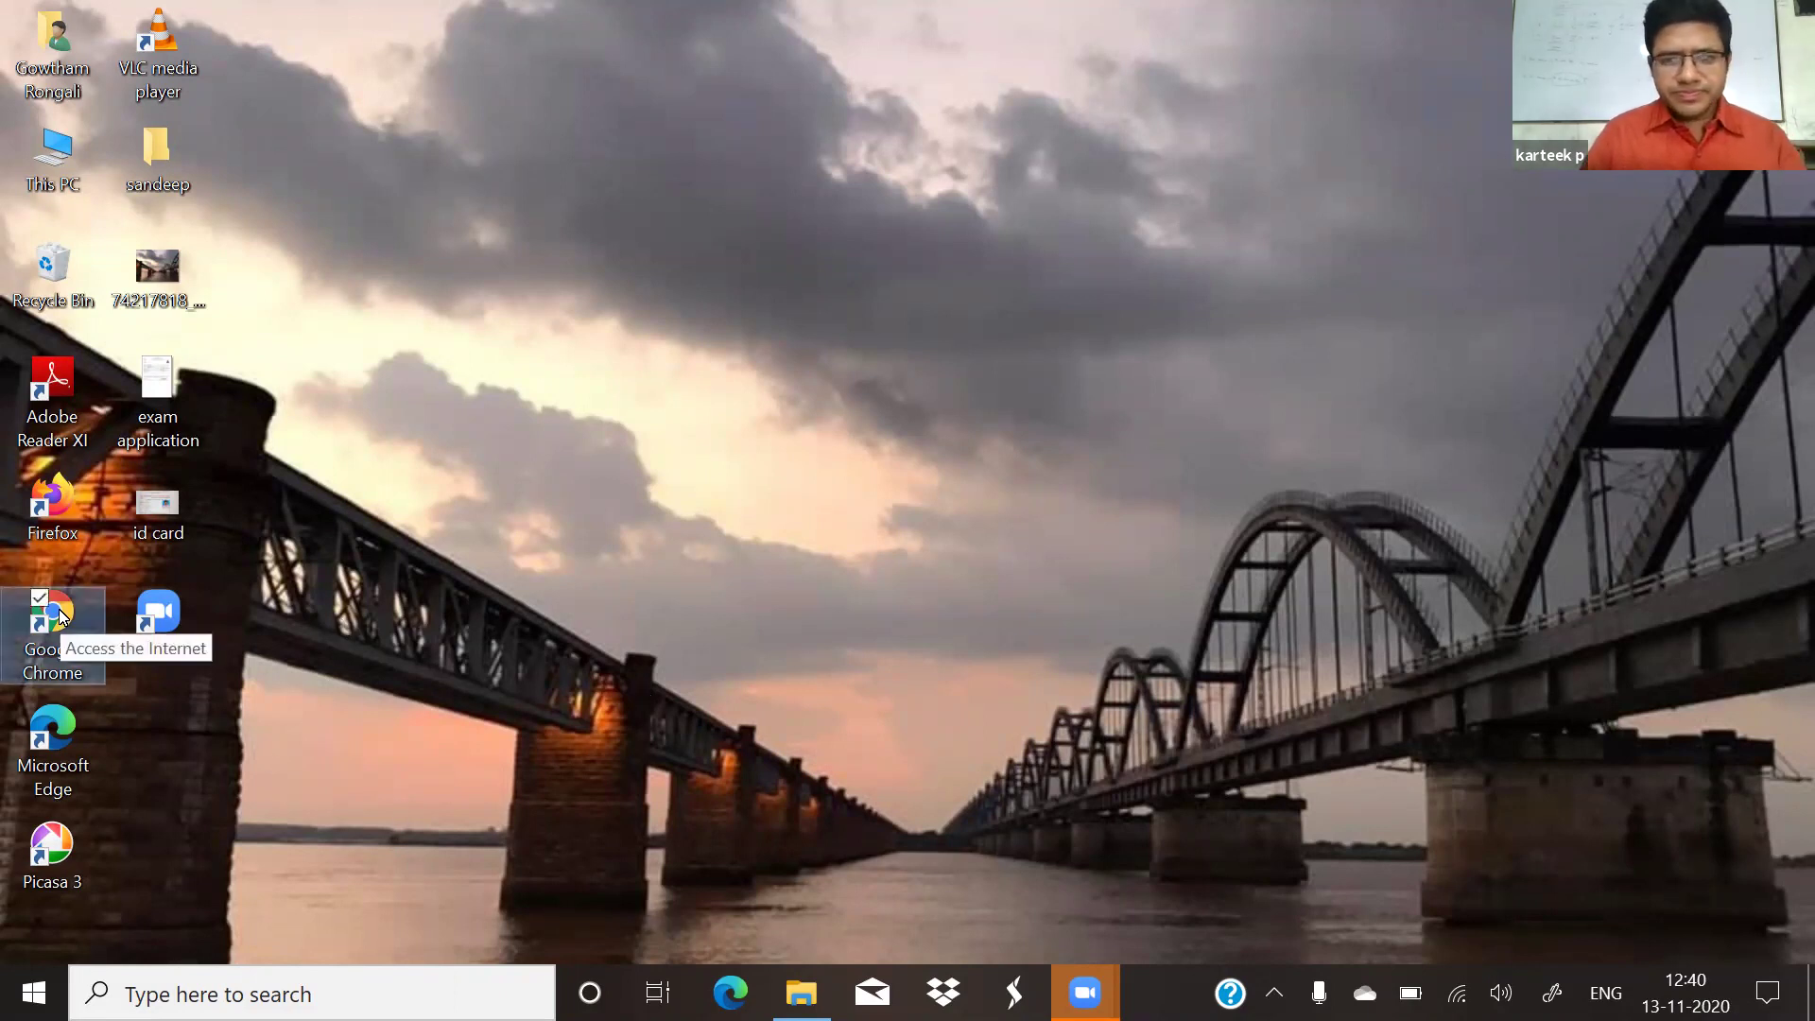
double_click(78, 618)
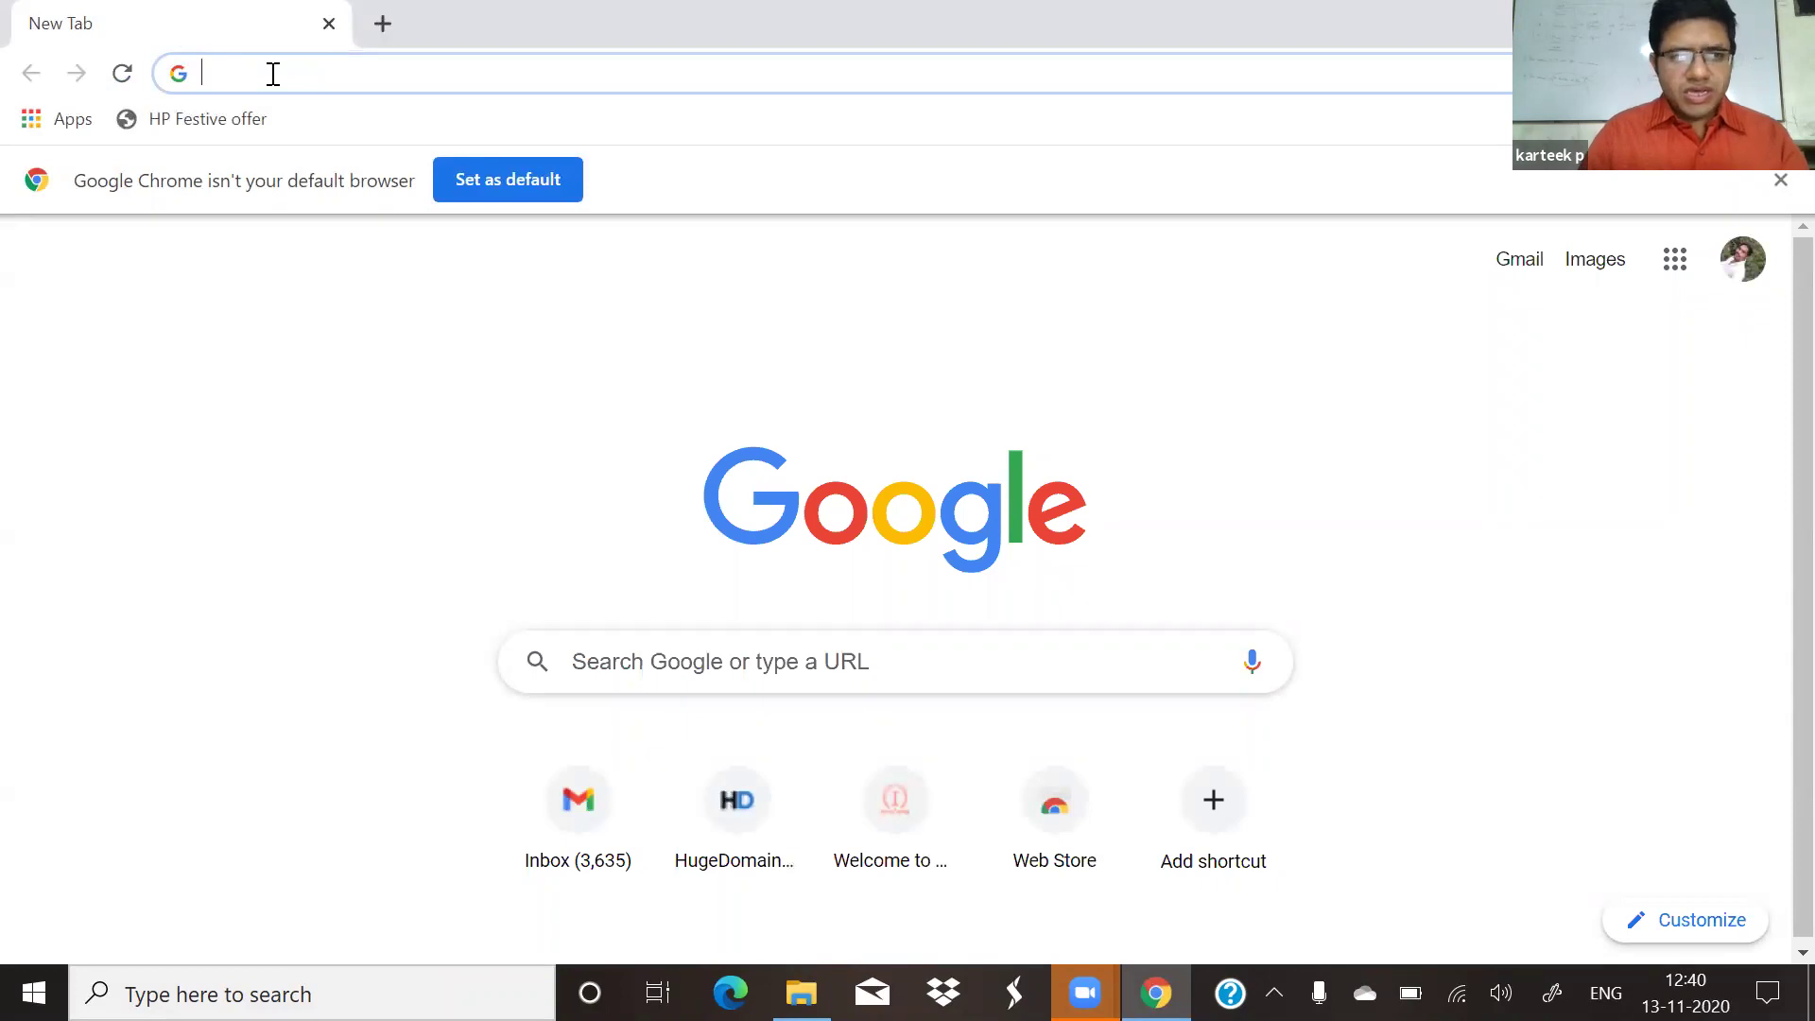
text(icami)
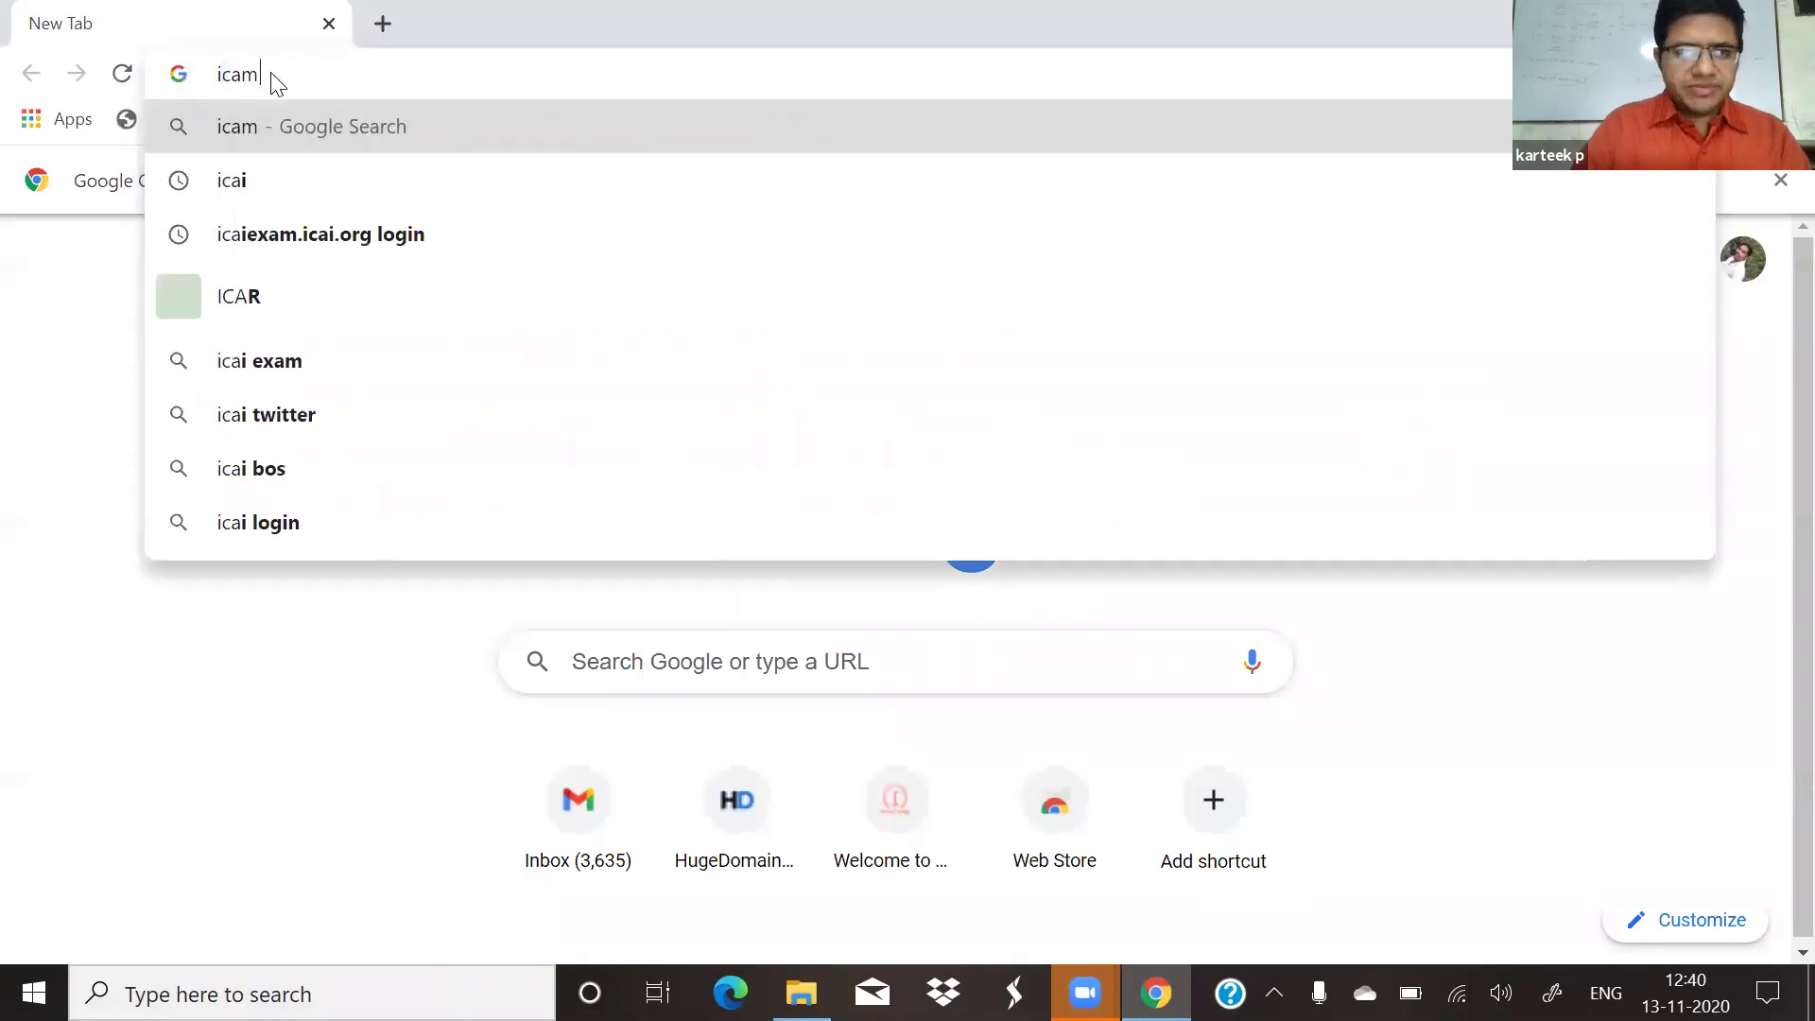
key(BackSpace)
key(BackSpace)
key(BackSpace)
text(mai.in)
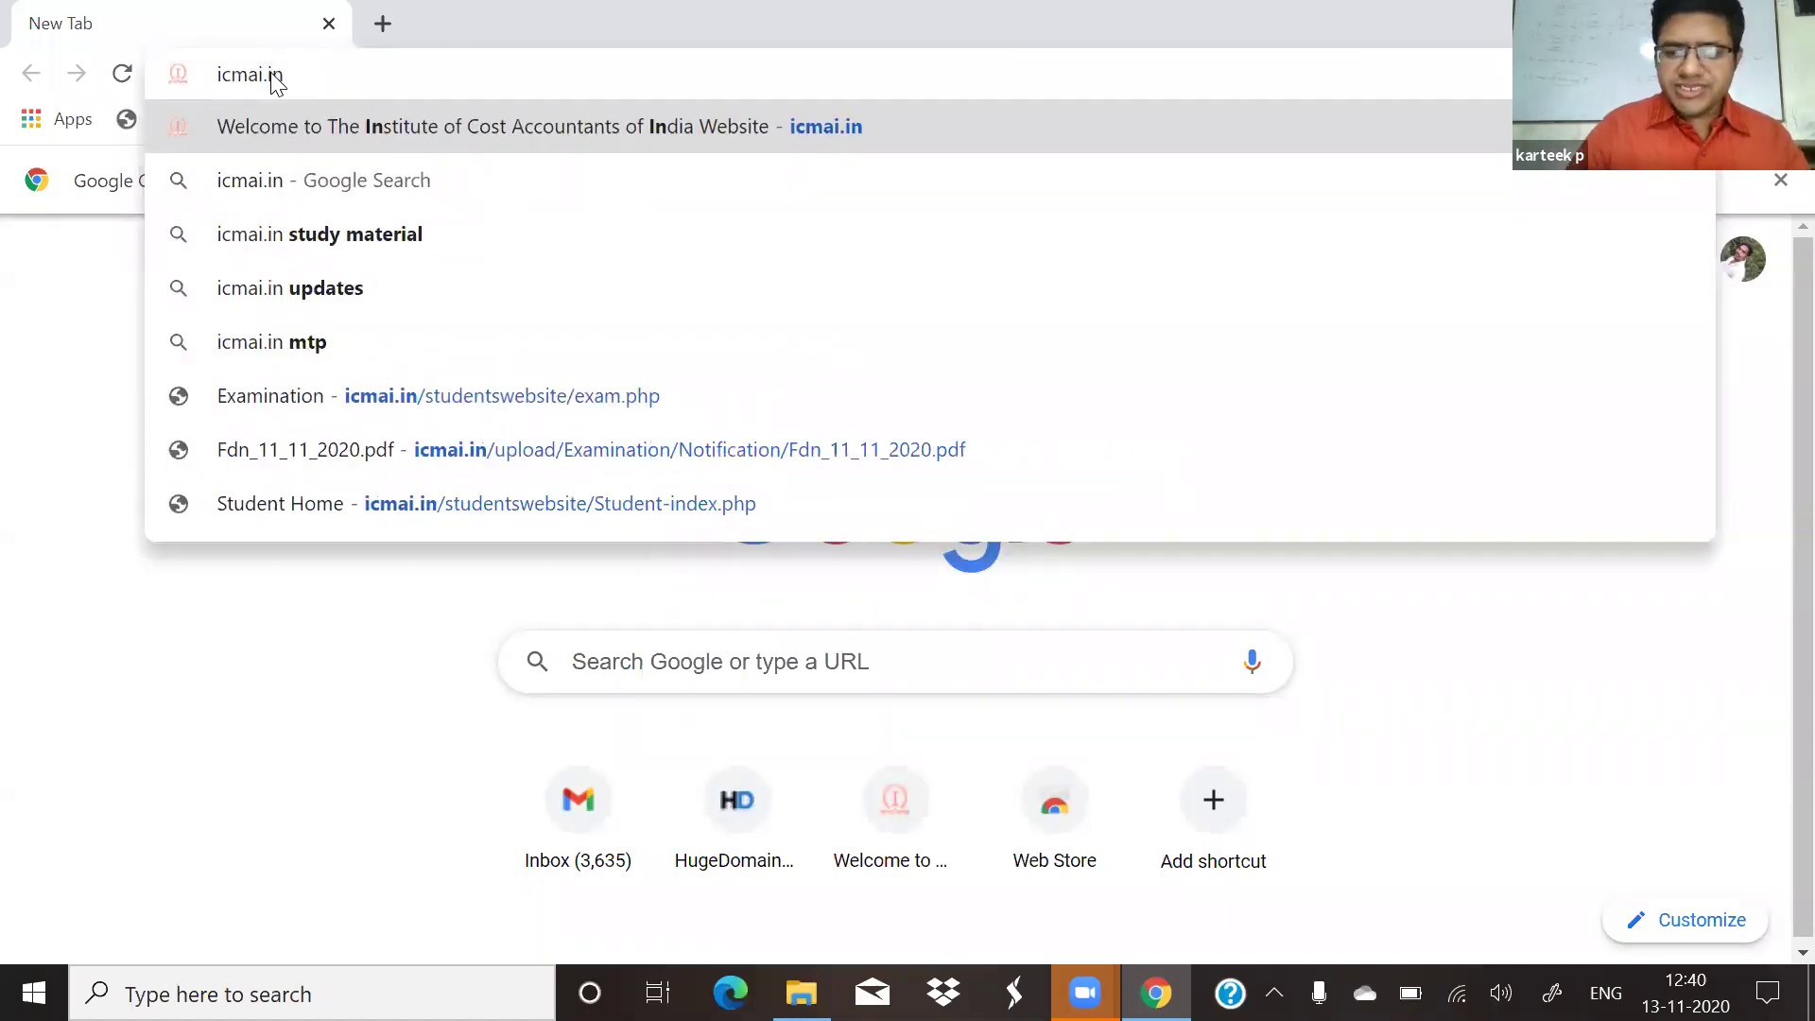
key(Return)
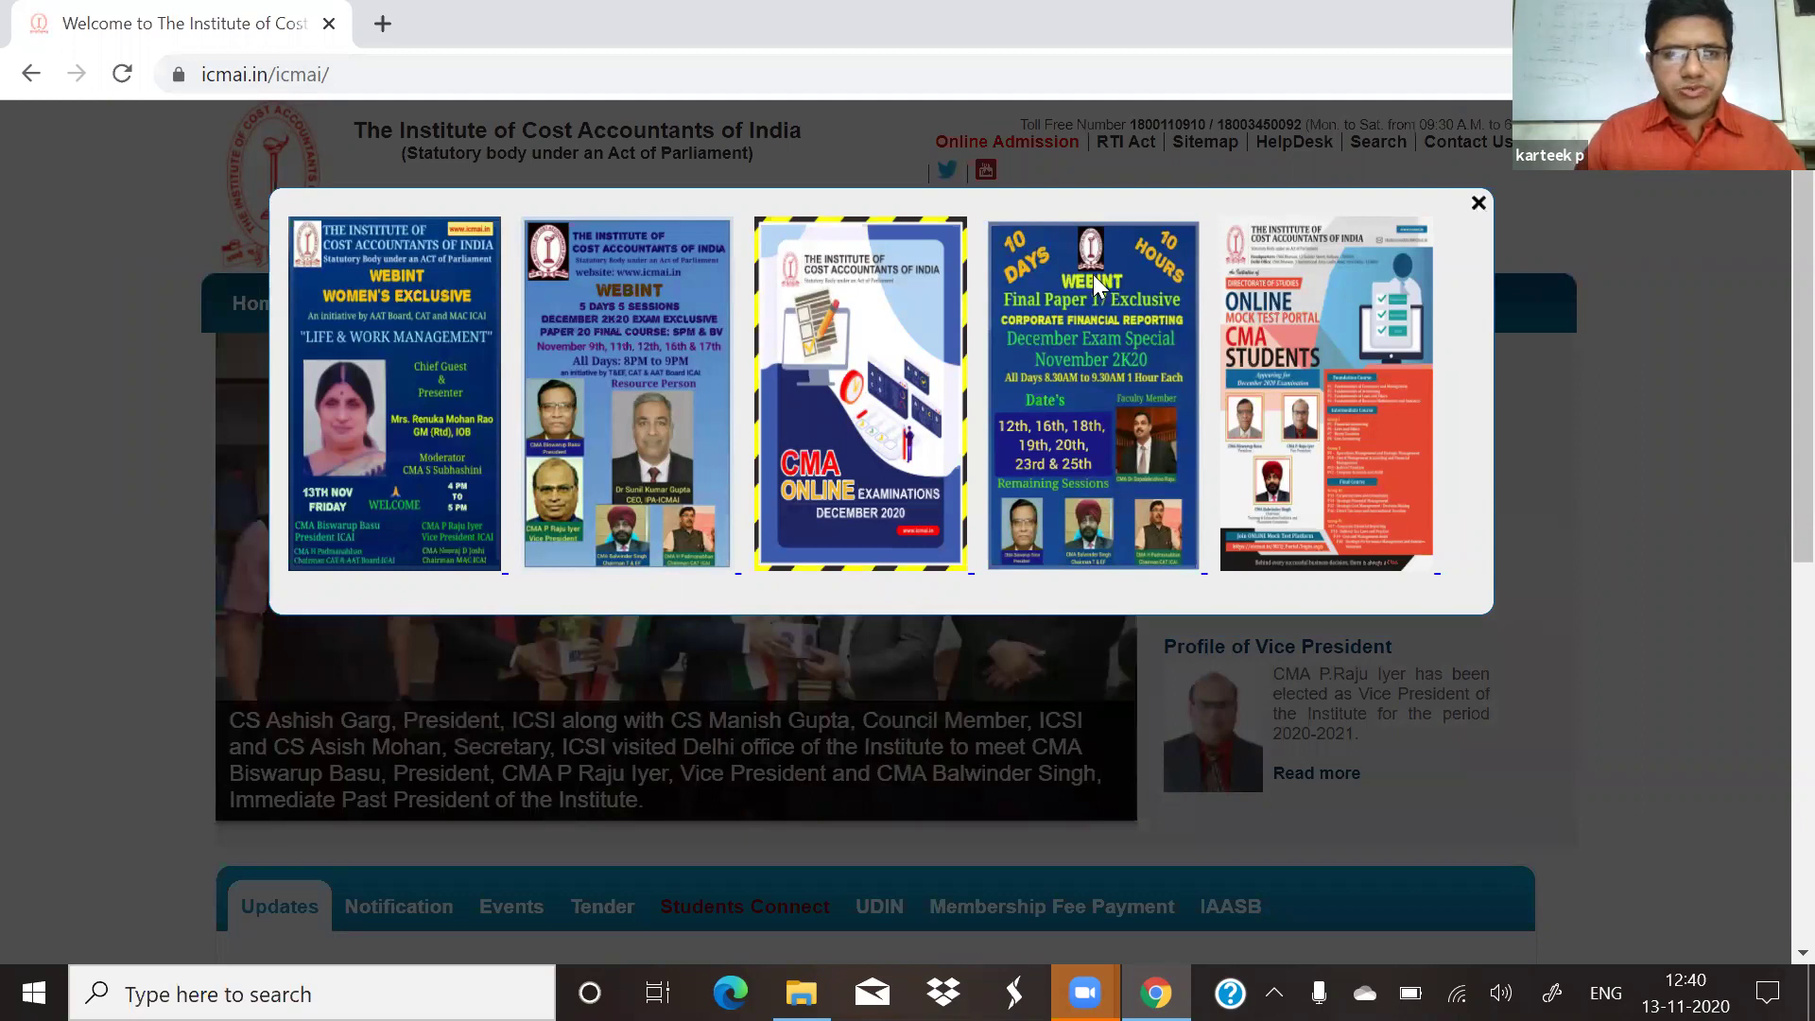
key(Escape)
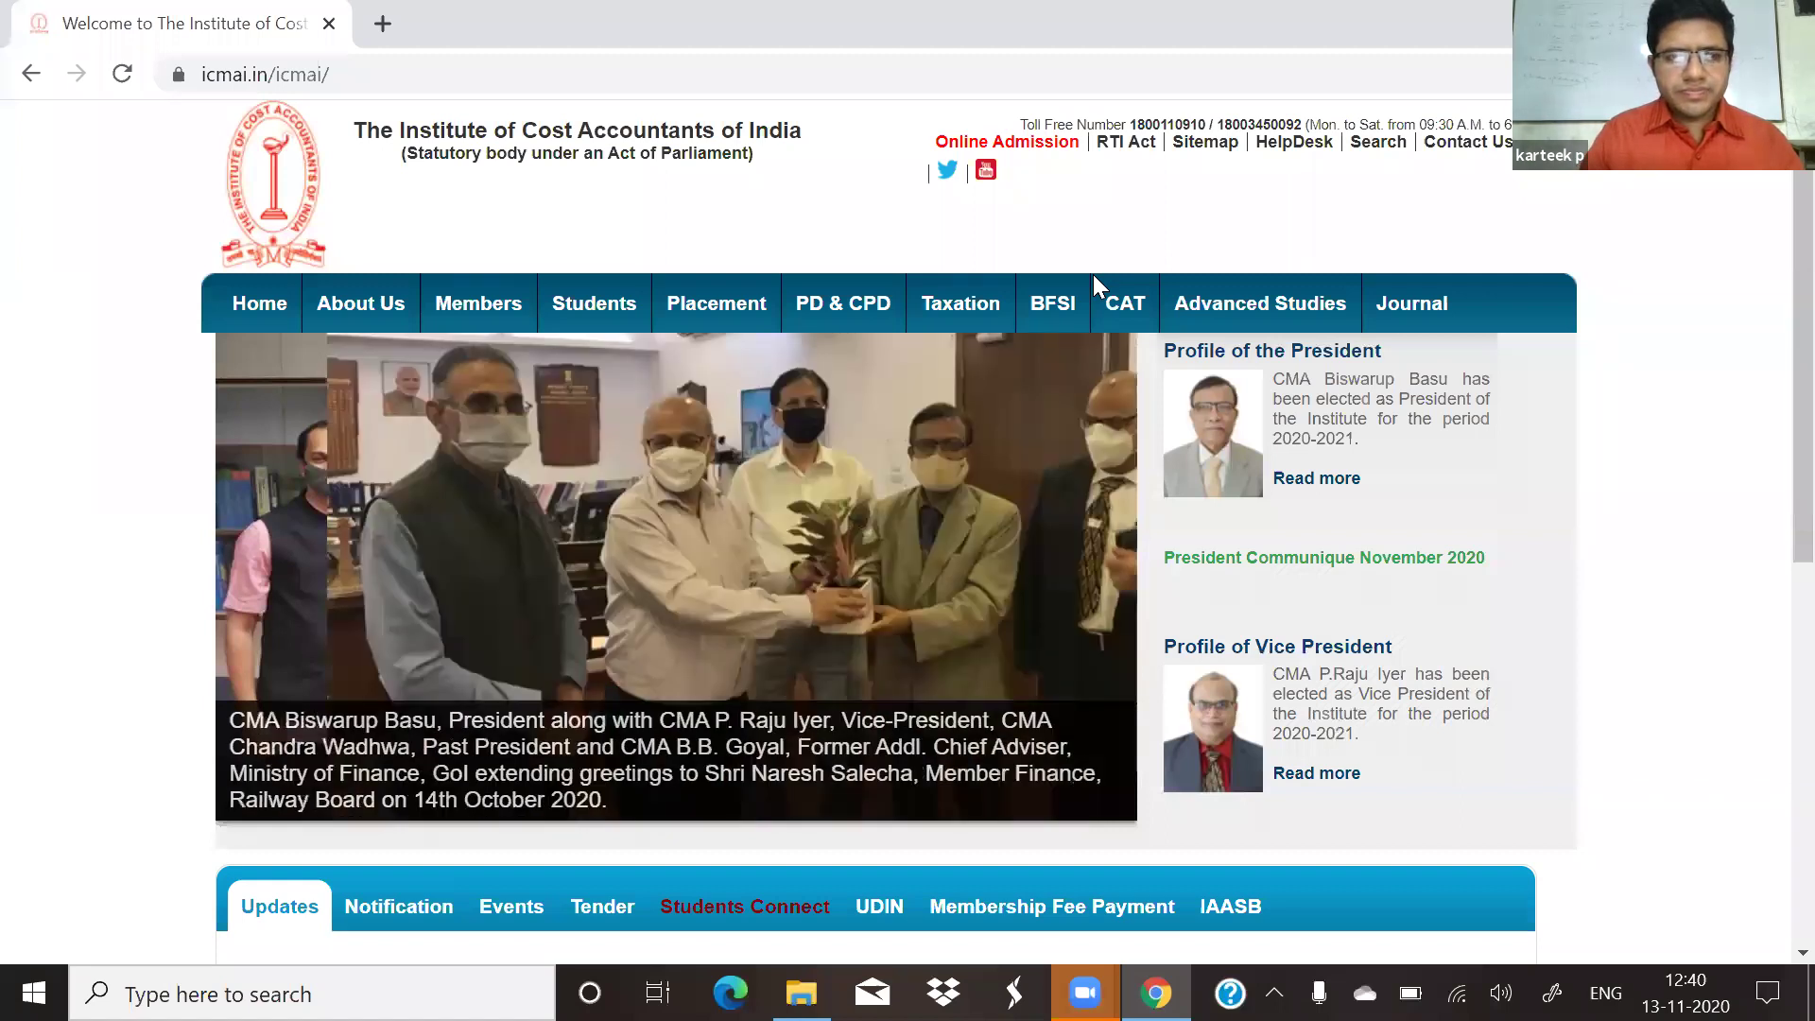
Step: Open the CMA Students' Portal's Examination page and its important notification for the online Foundation Examination of December 2020
click(1093, 282)
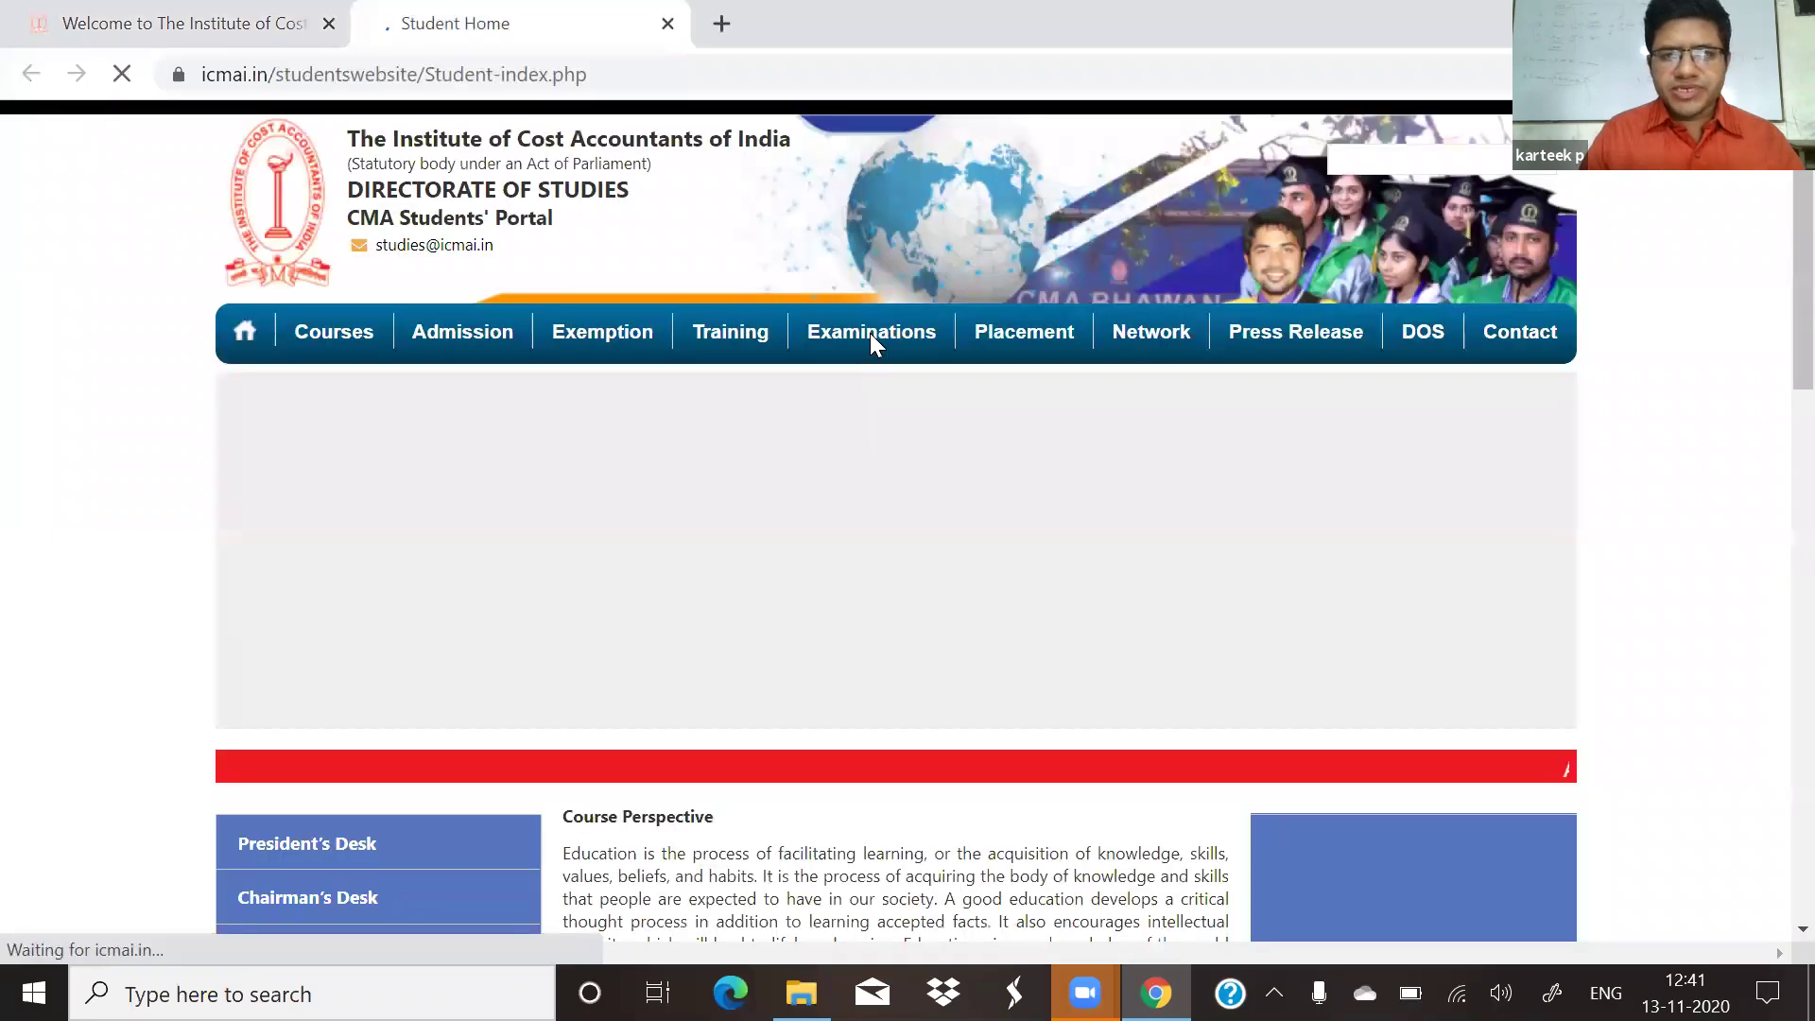
click(871, 336)
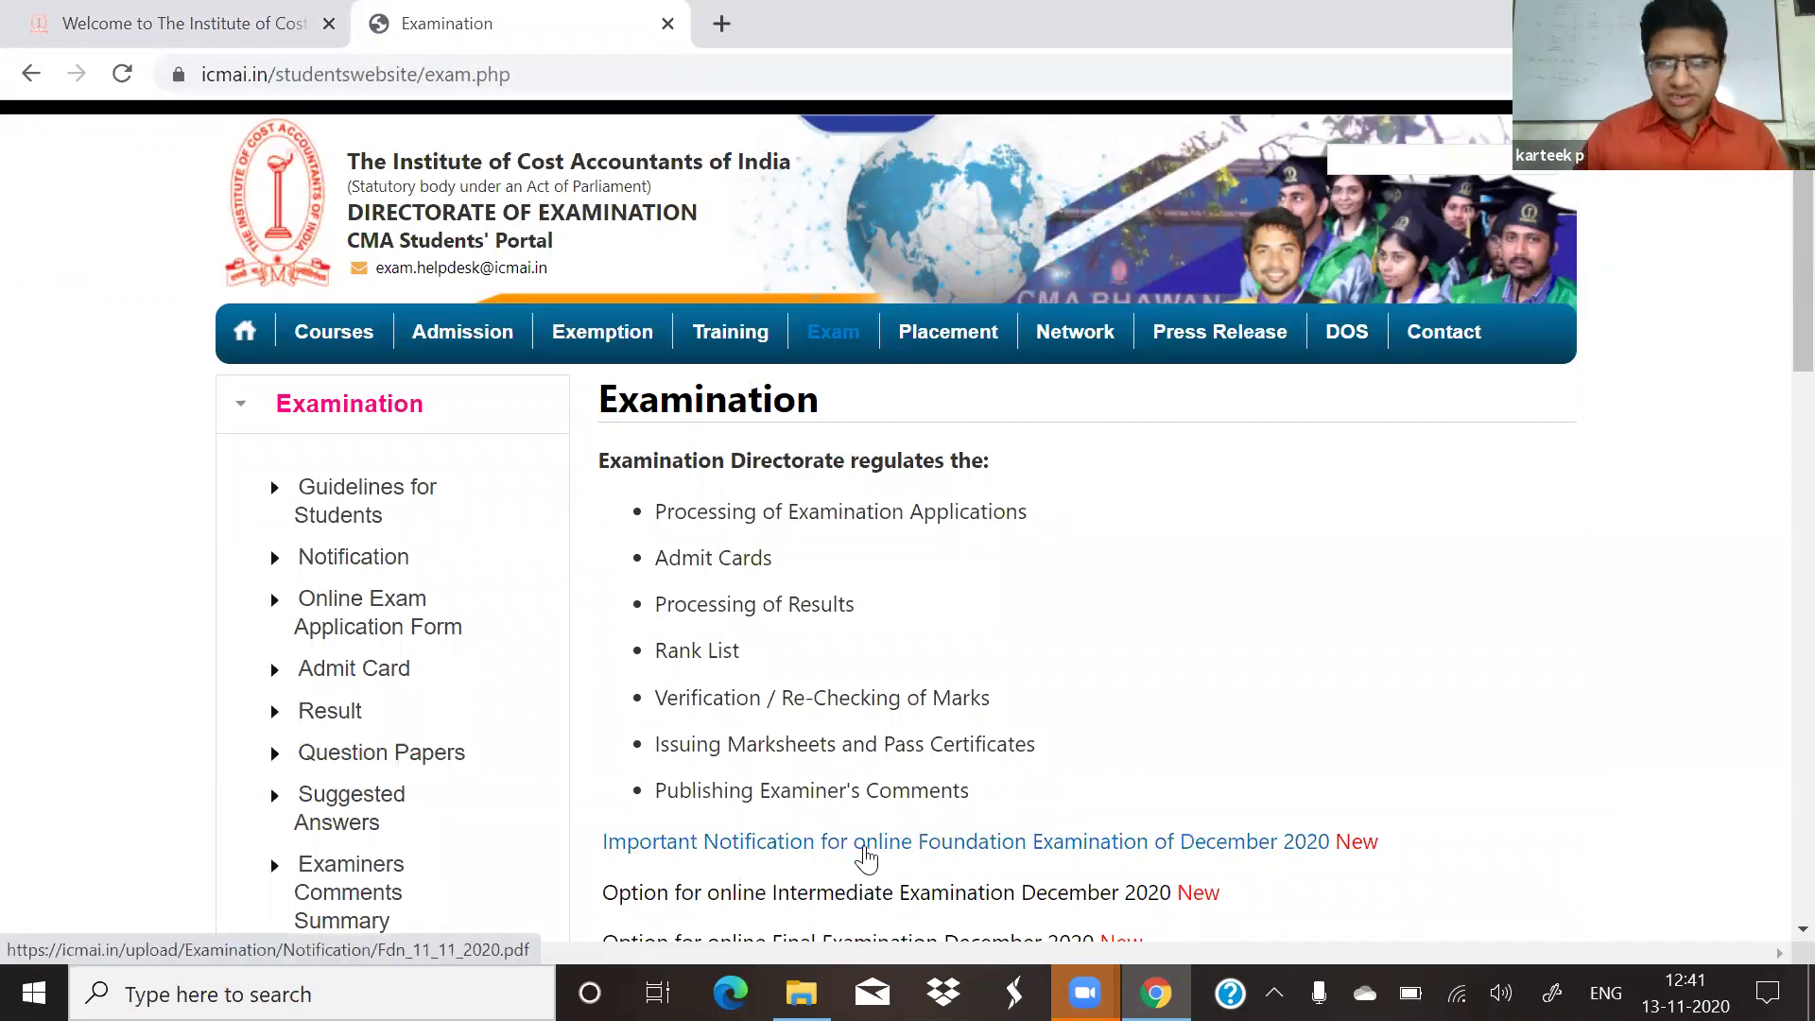
click(865, 850)
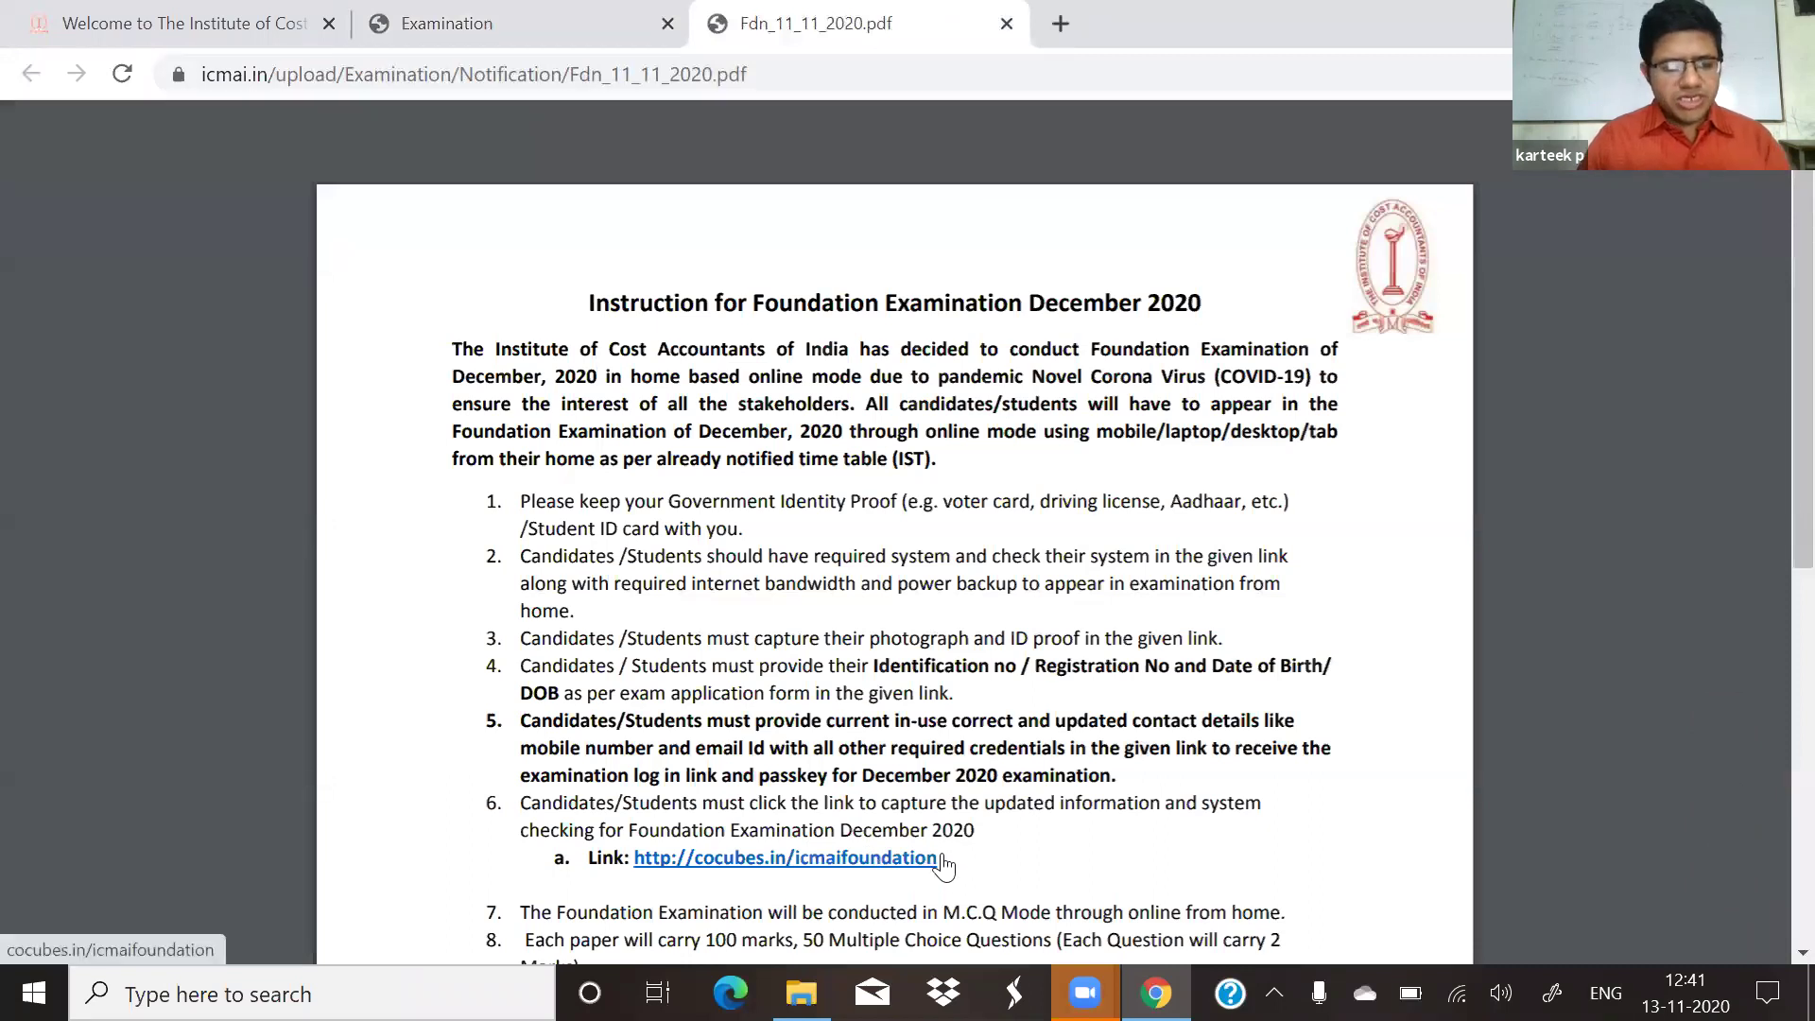
Step: Follow the cocubes.in/icmaifoundation link in the notification and continue past the important notes to the login form
click(899, 860)
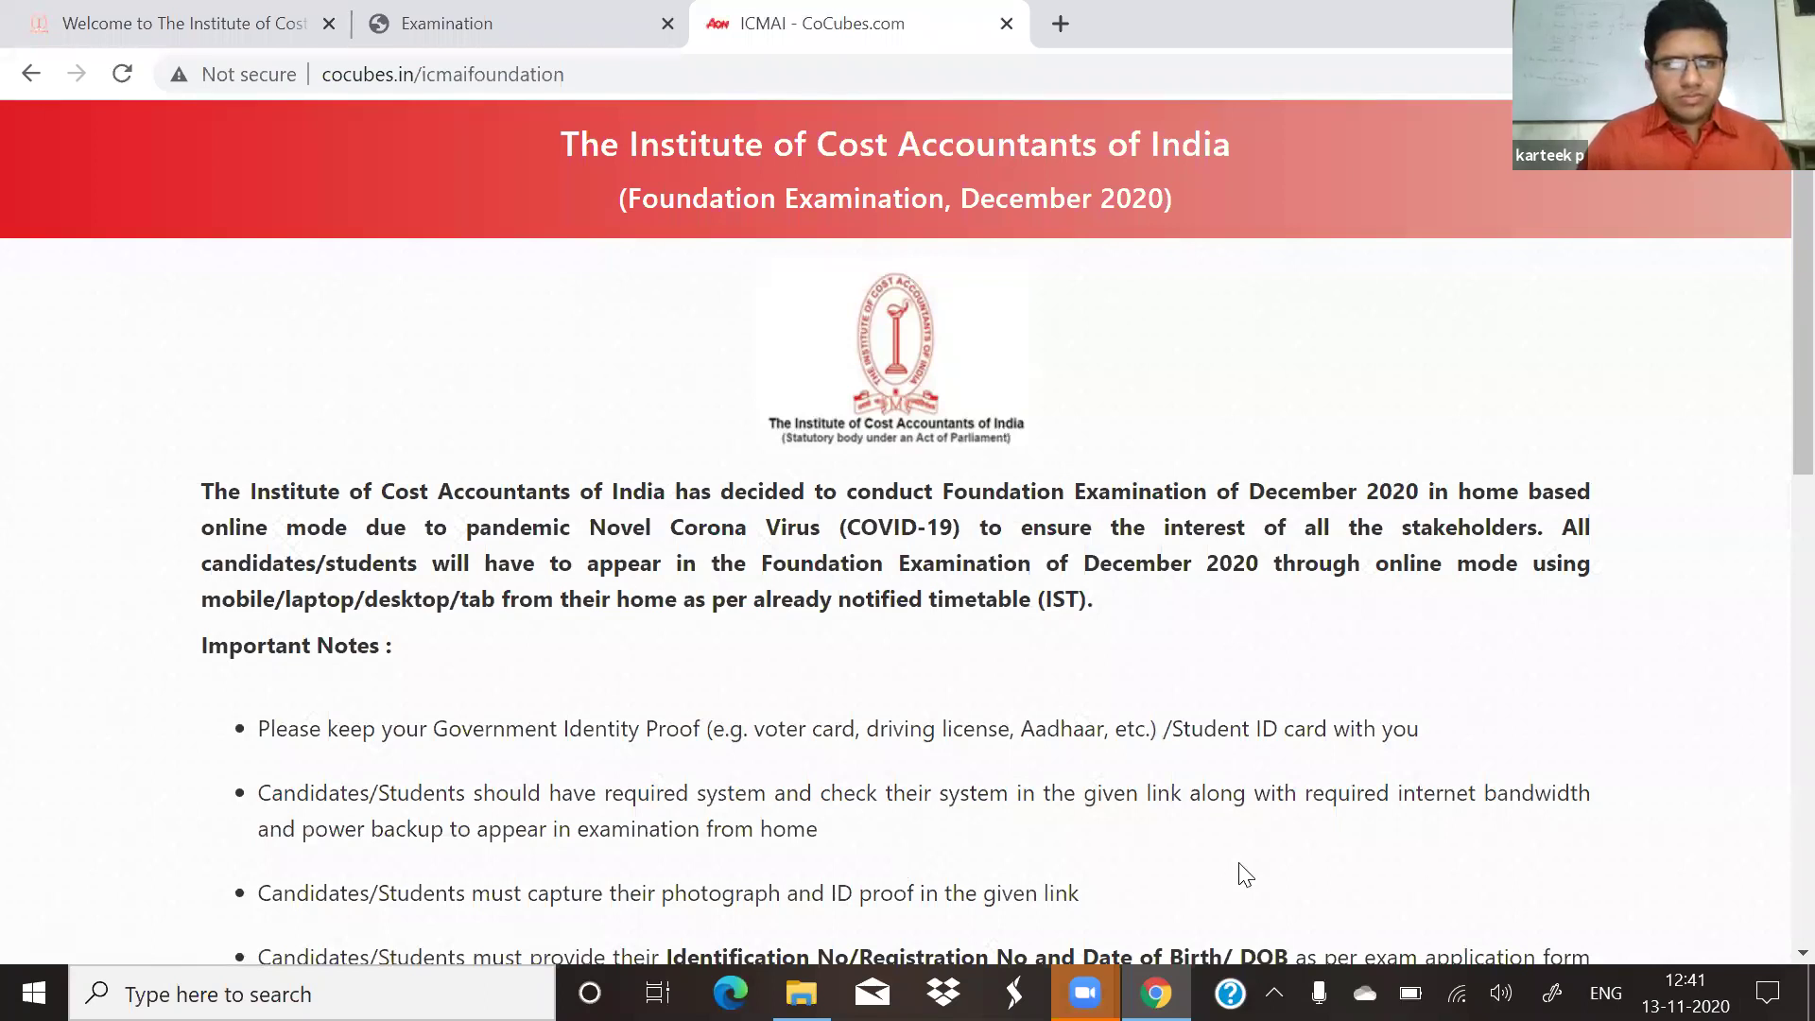
scroll(1244, 875, down, 4)
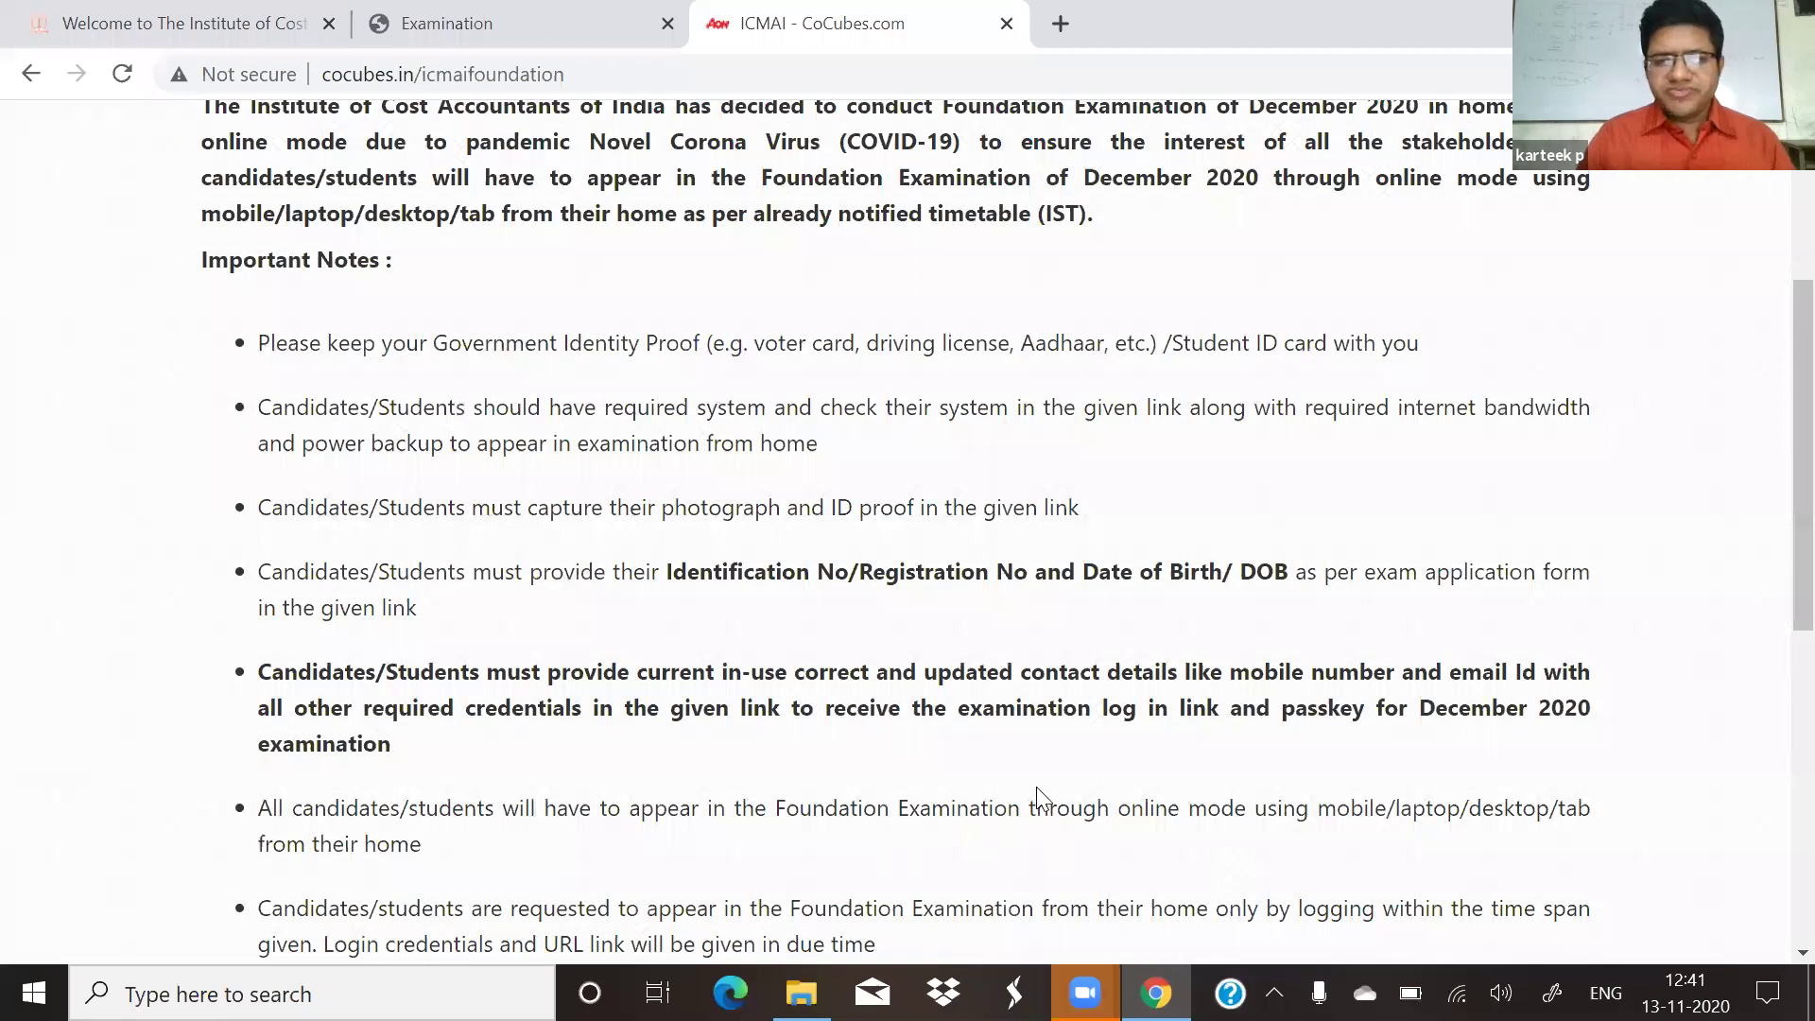
scroll(1035, 798, down, 8)
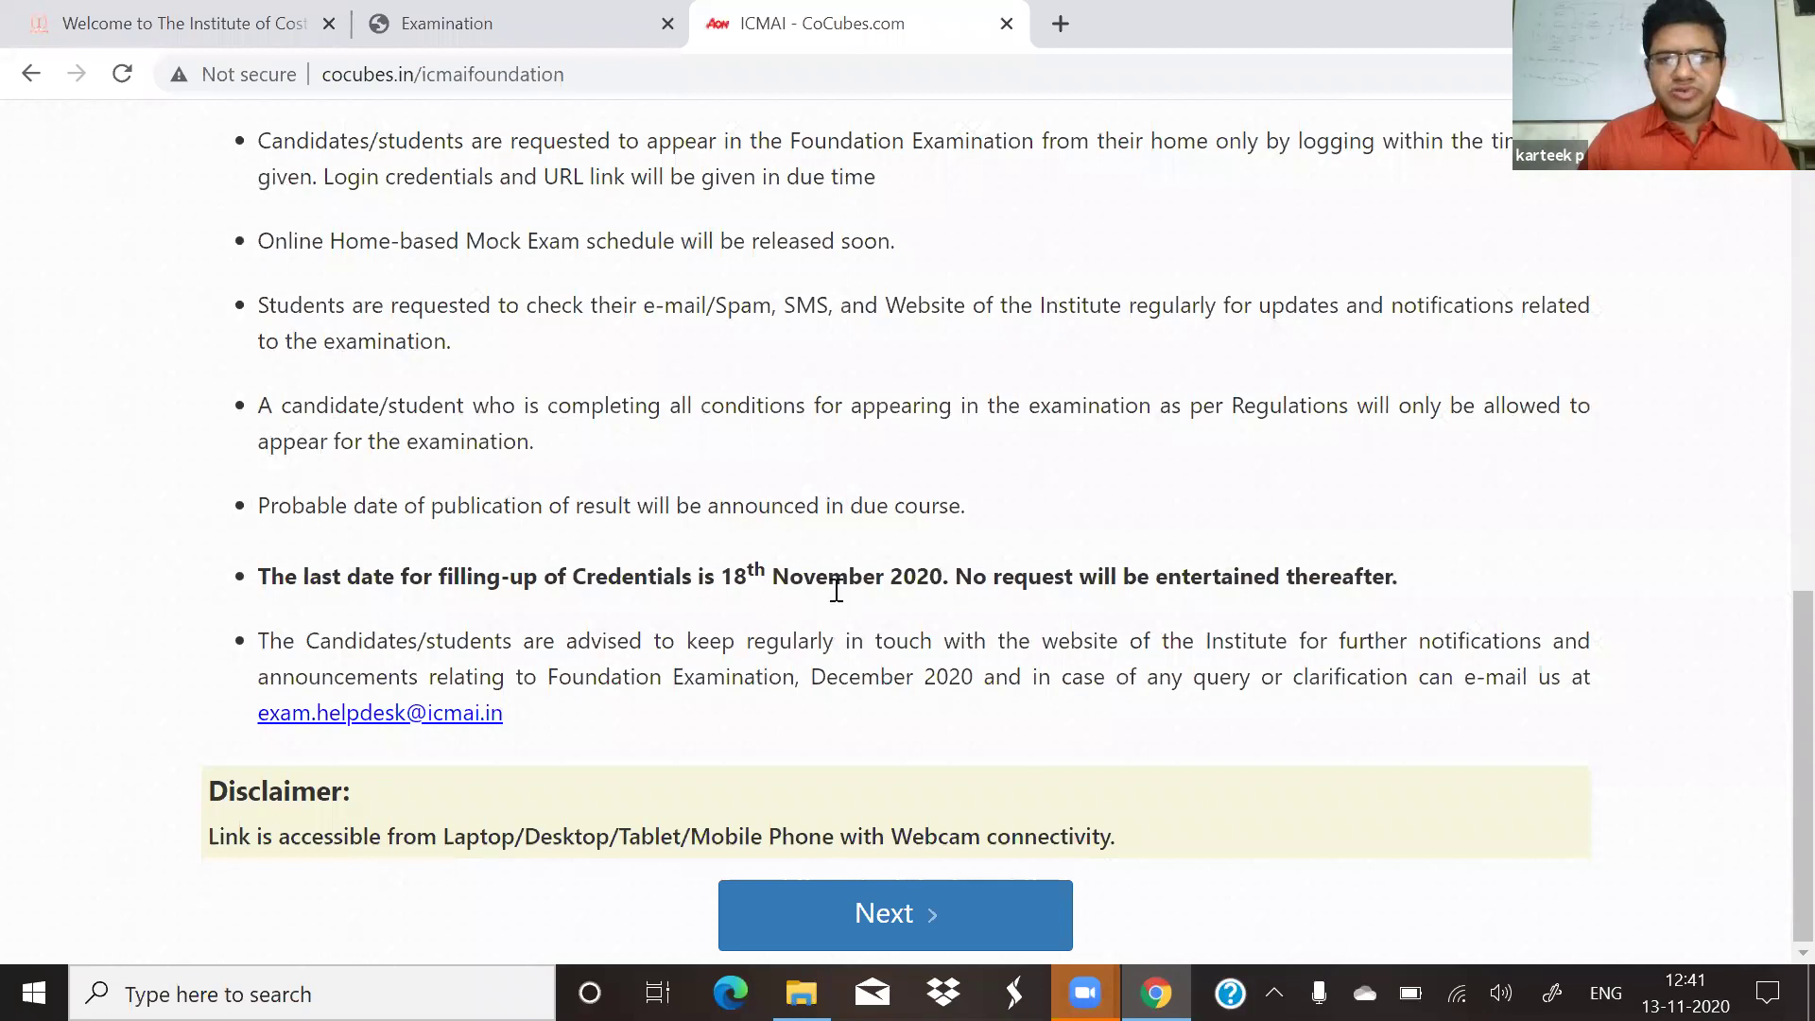
click(848, 912)
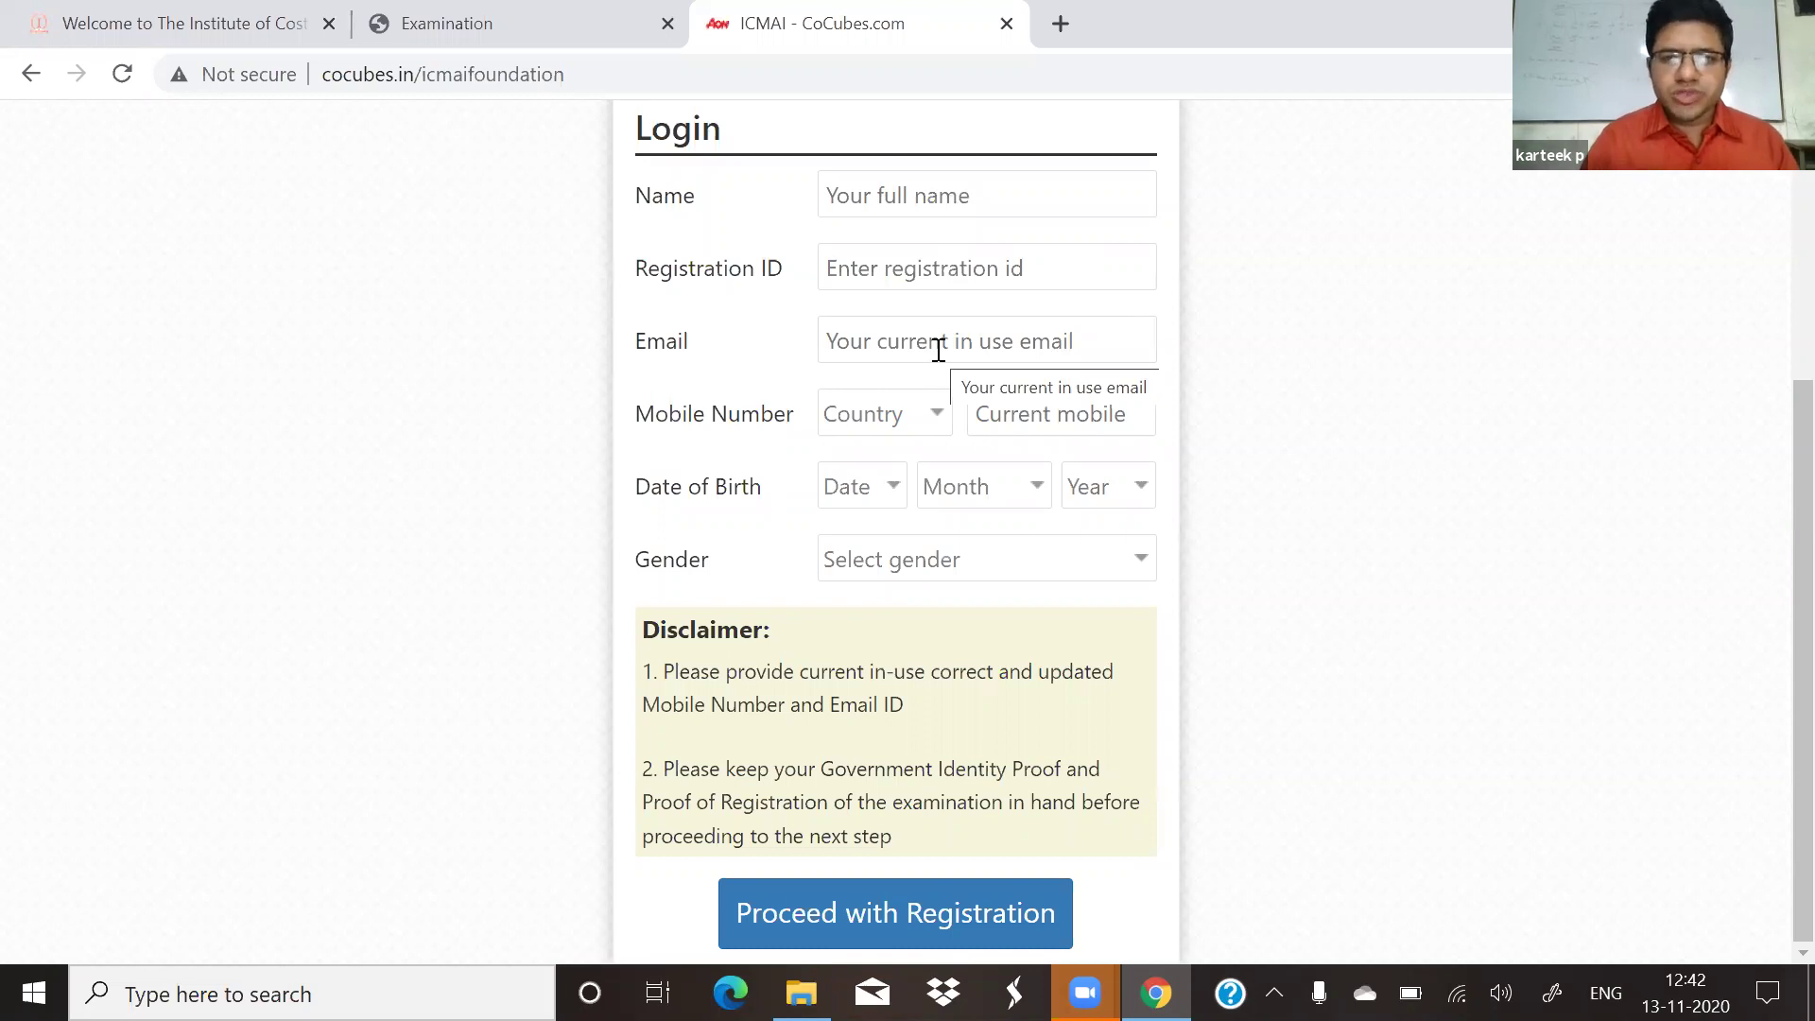
click(895, 406)
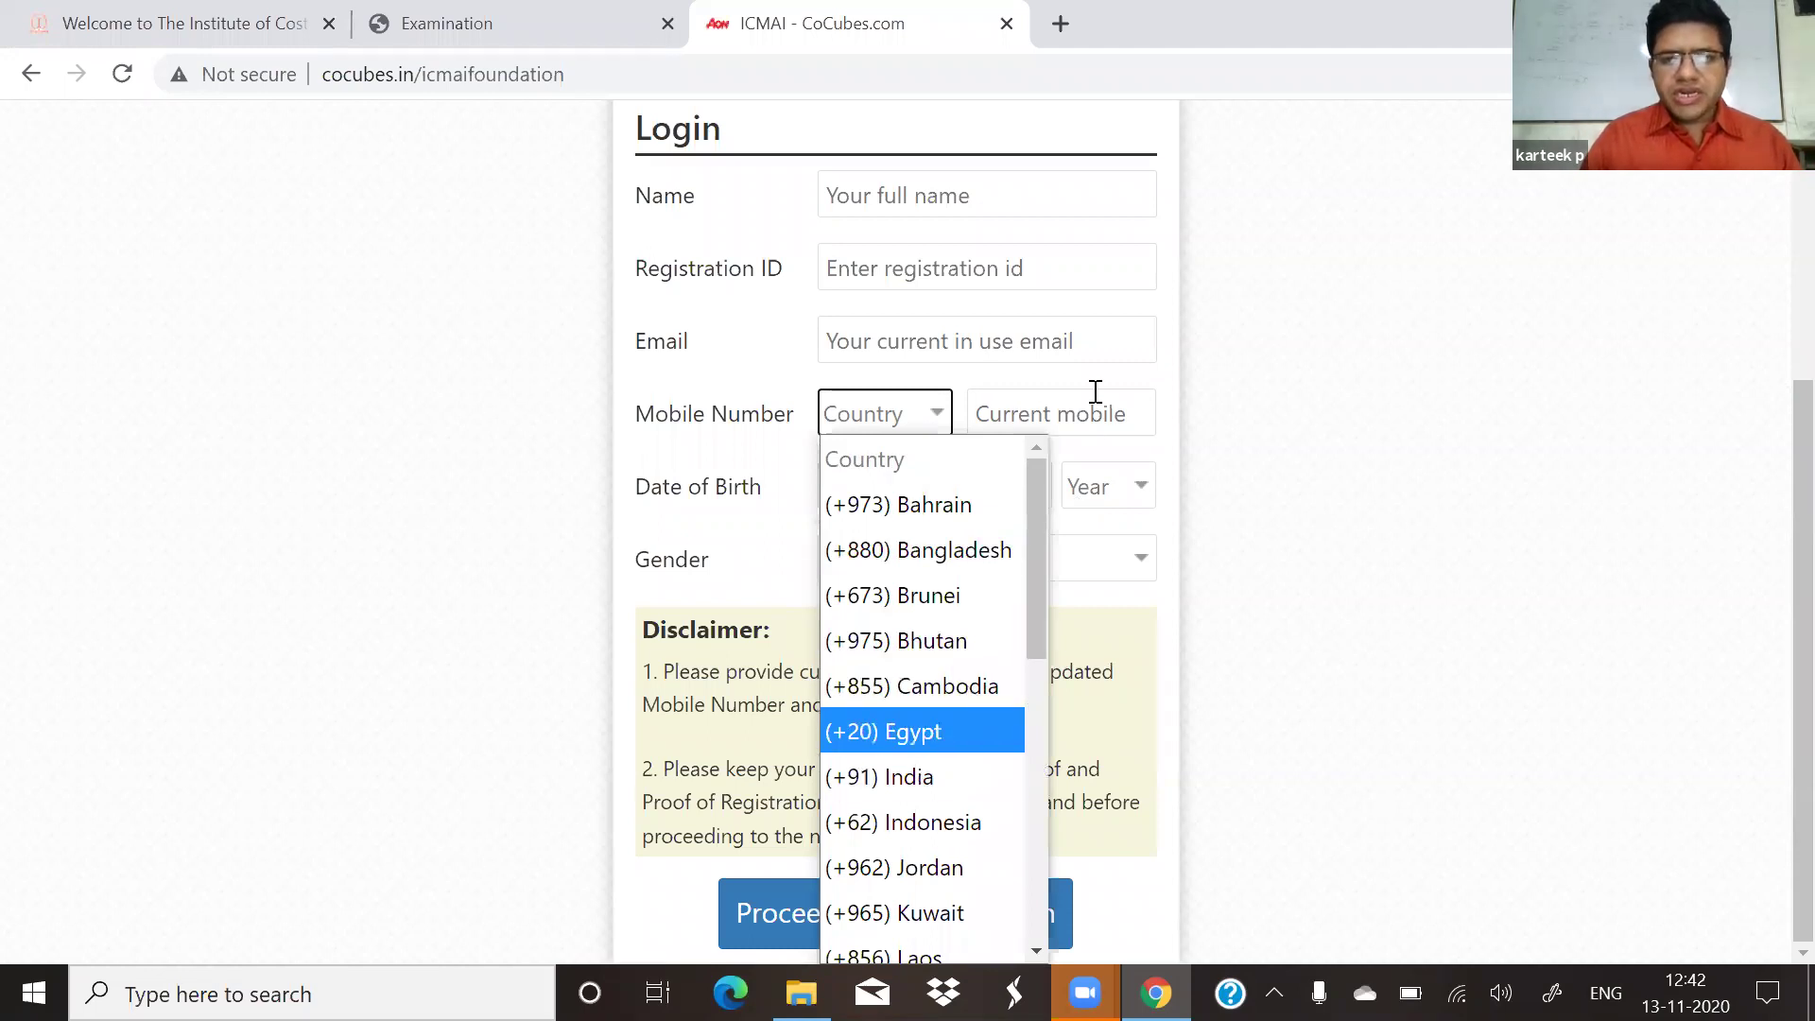
key(Up)
key(Up)
key(Up)
key(Up)
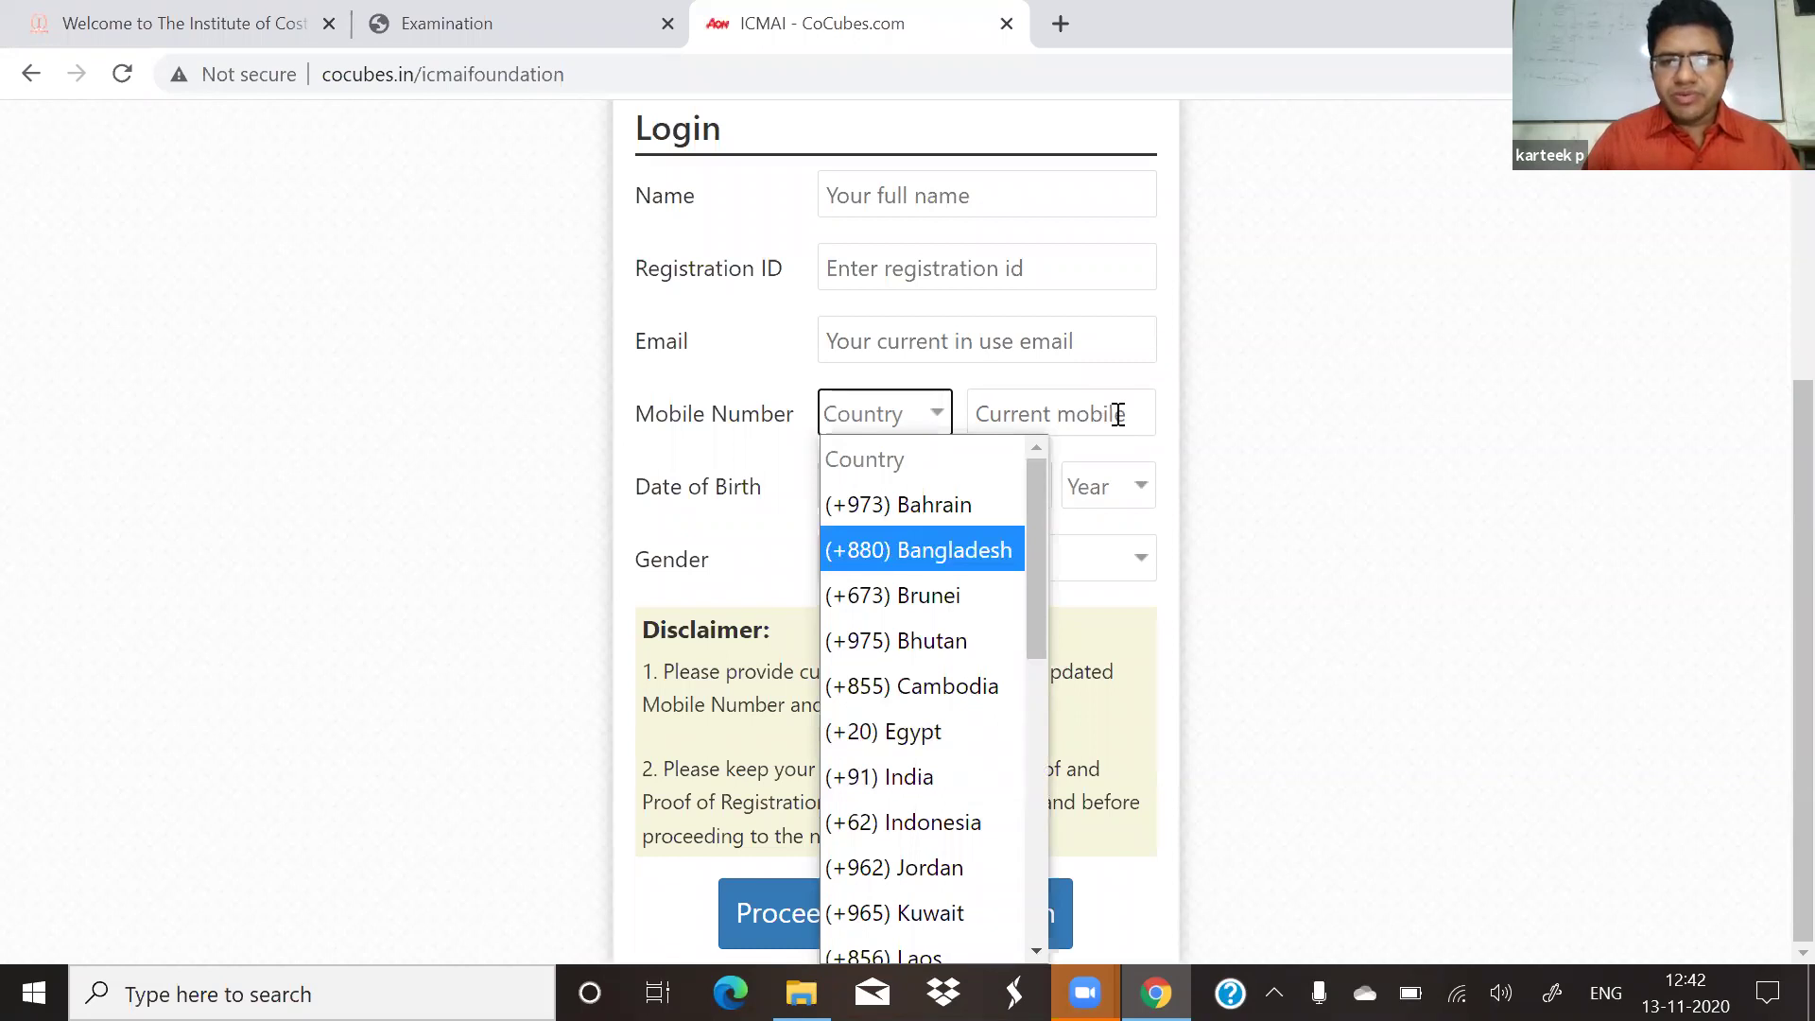
click(1119, 414)
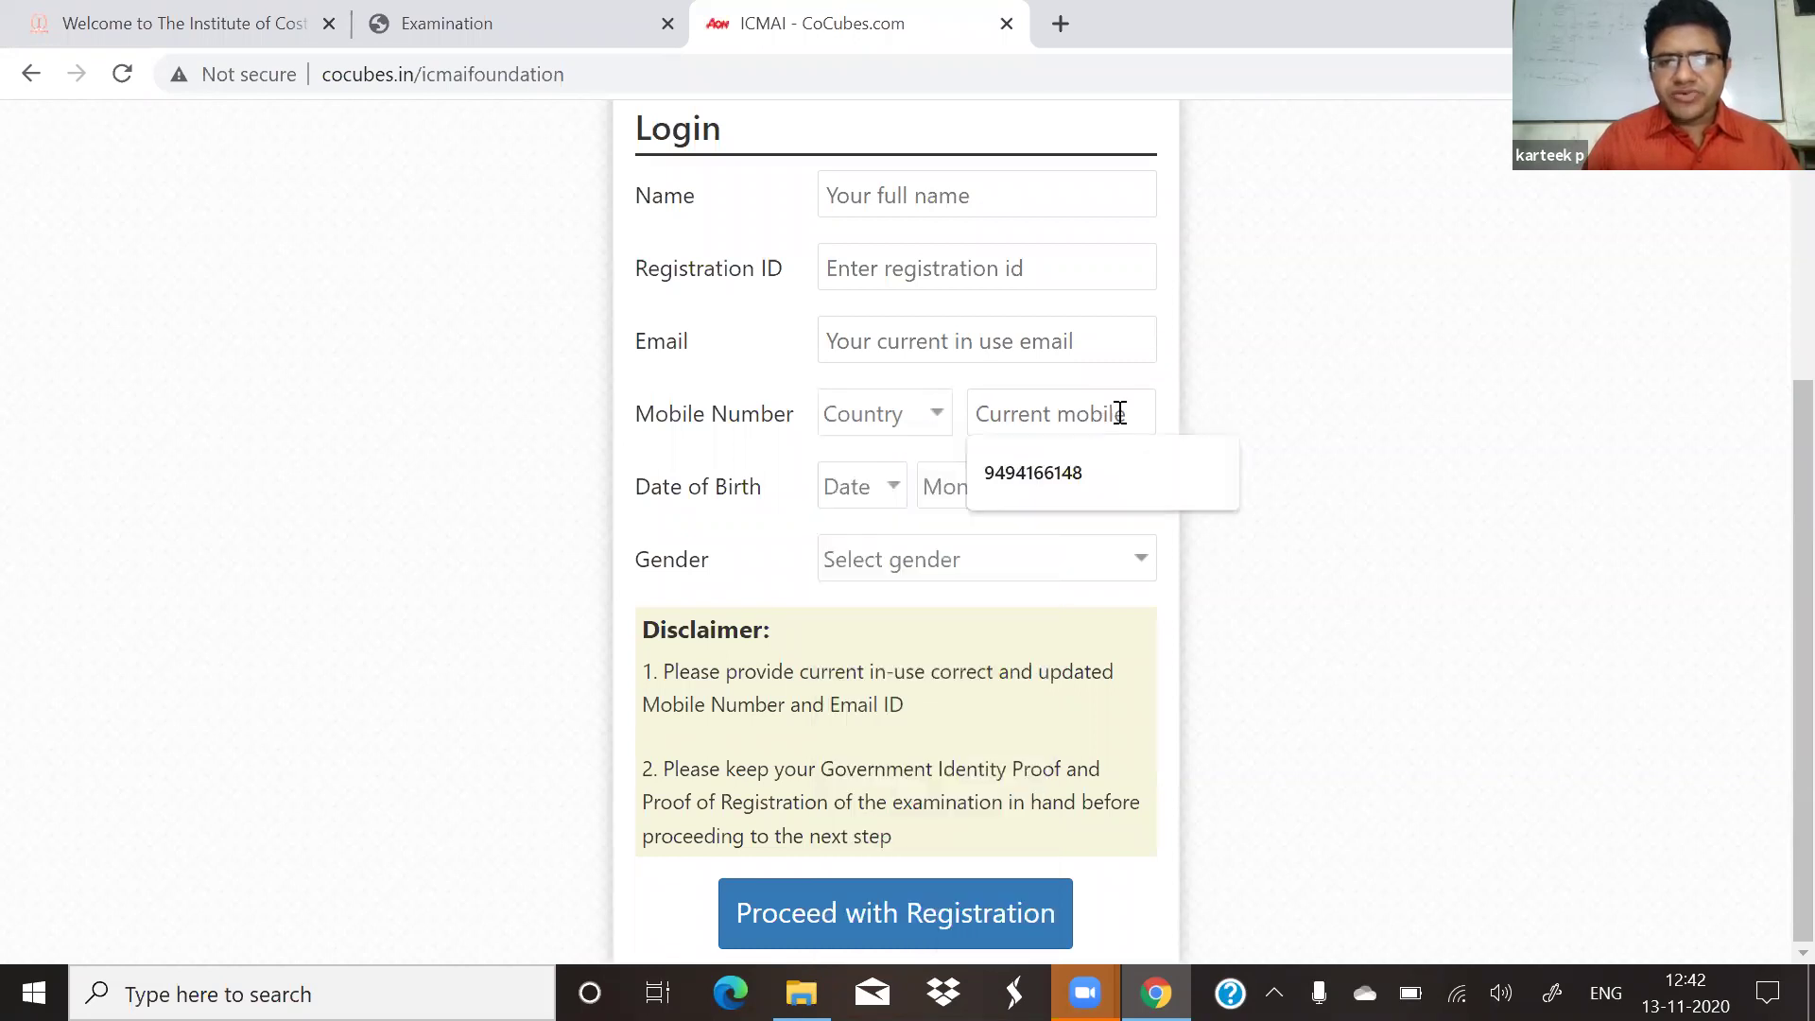
click(1181, 397)
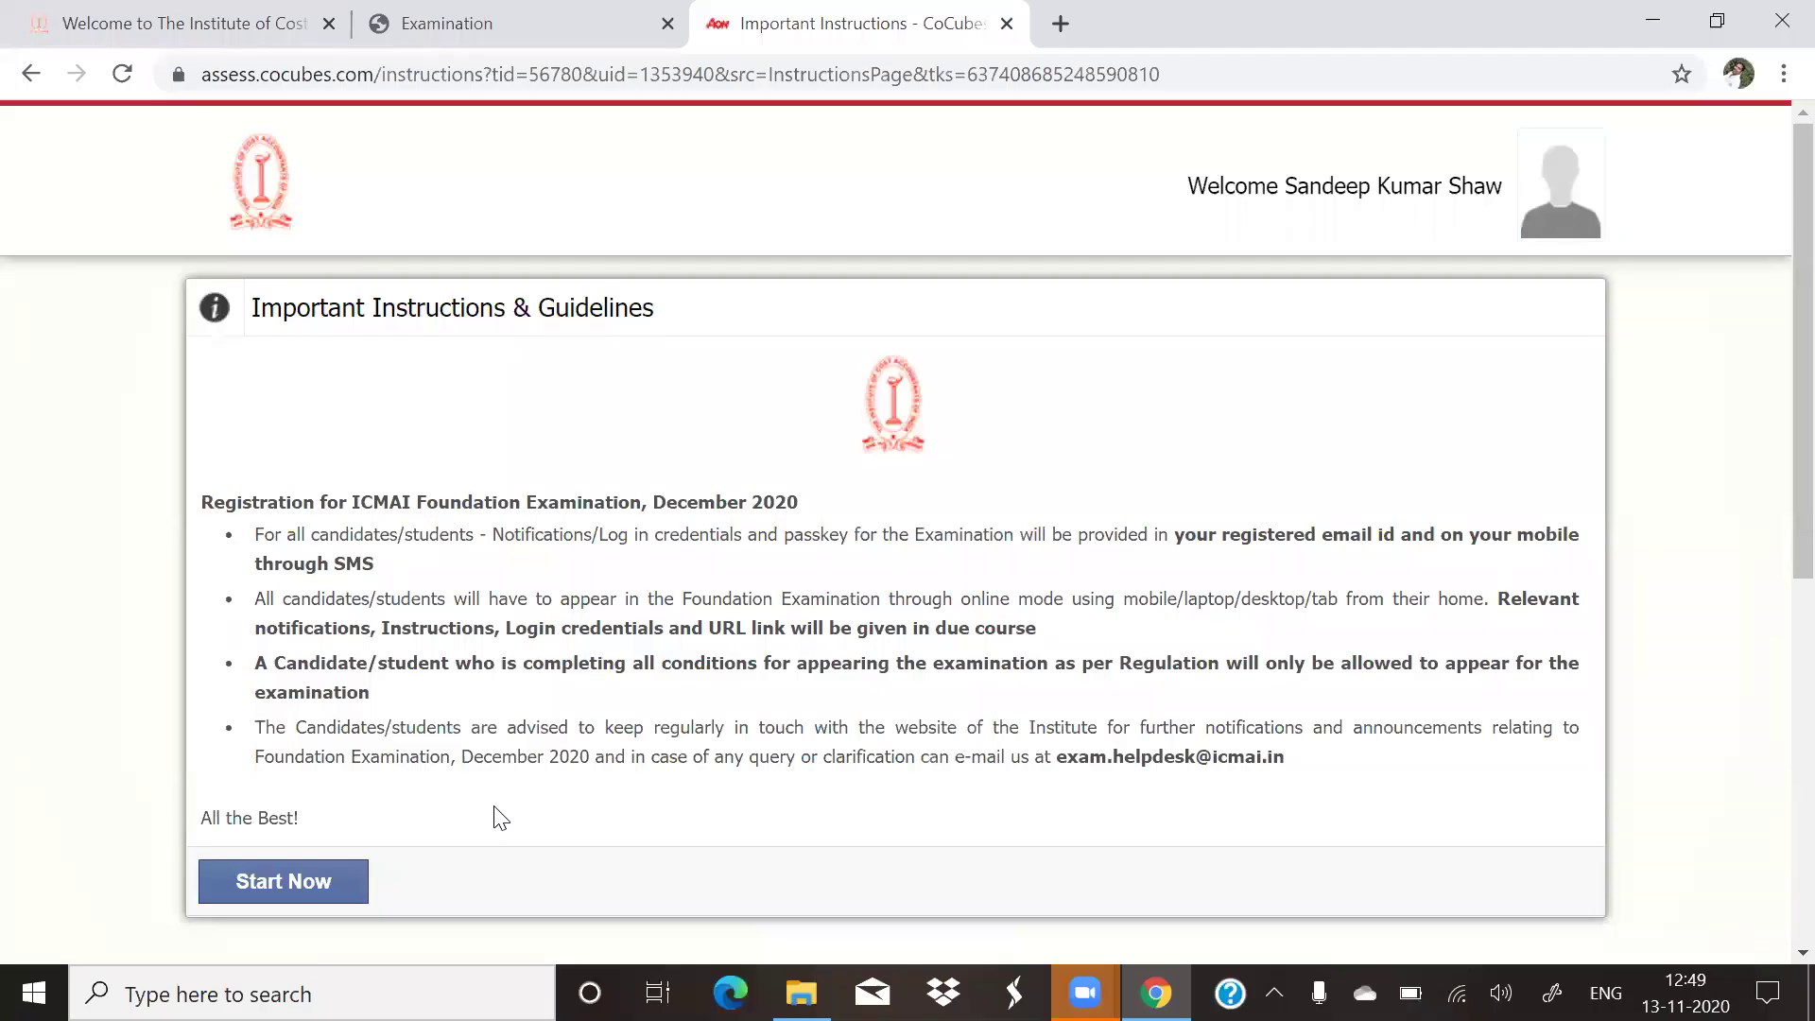
Step: Start the Foundation exam registration, retake the candidate's webcam picture and proceed with the new photo
click(311, 883)
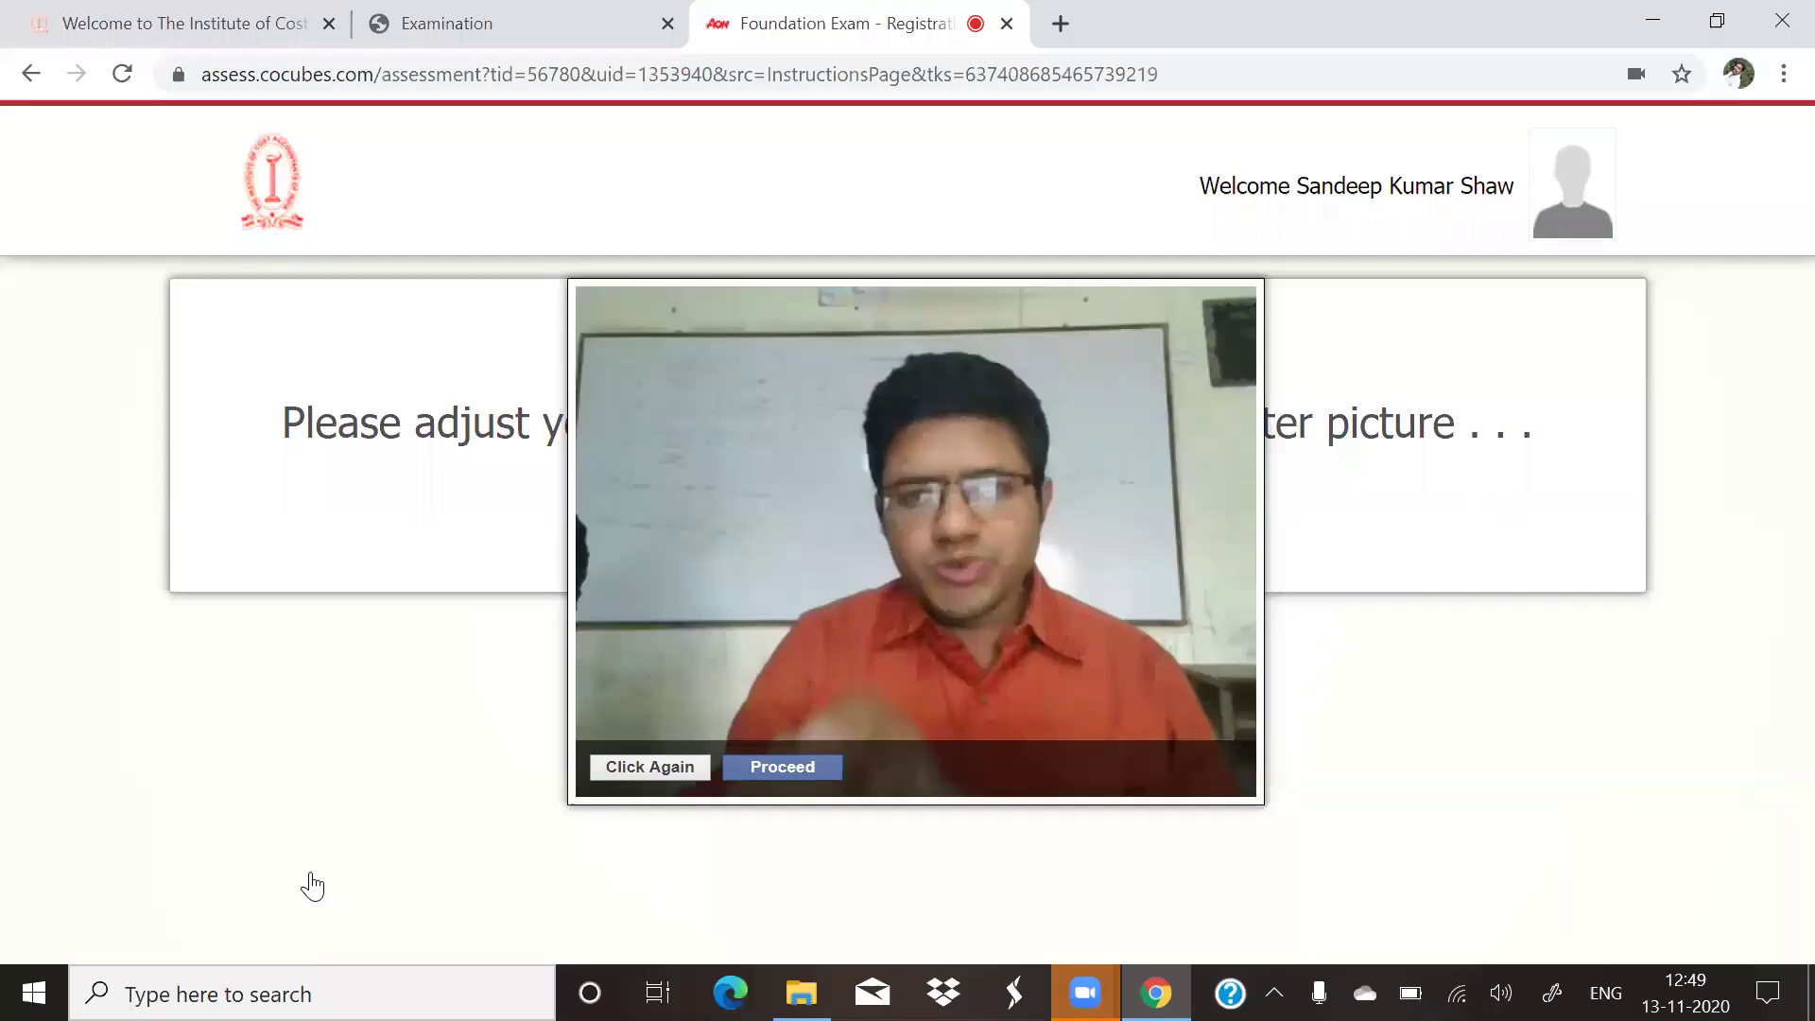
click(634, 771)
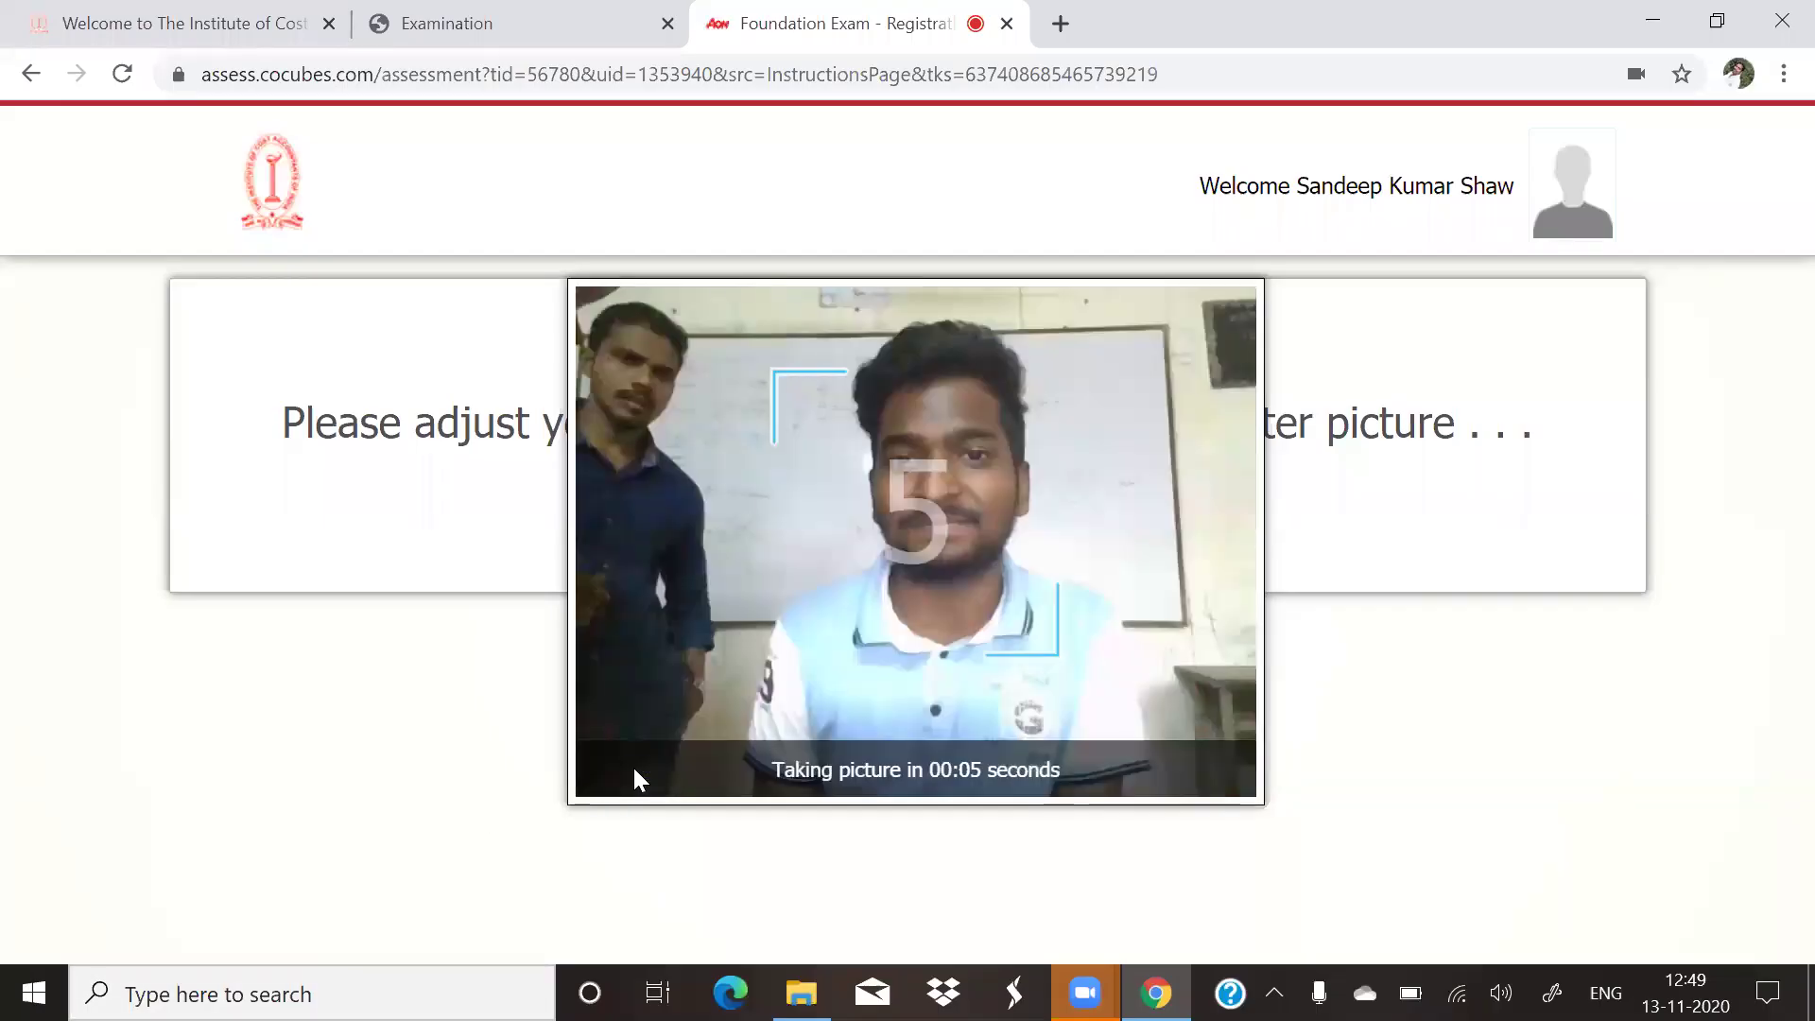
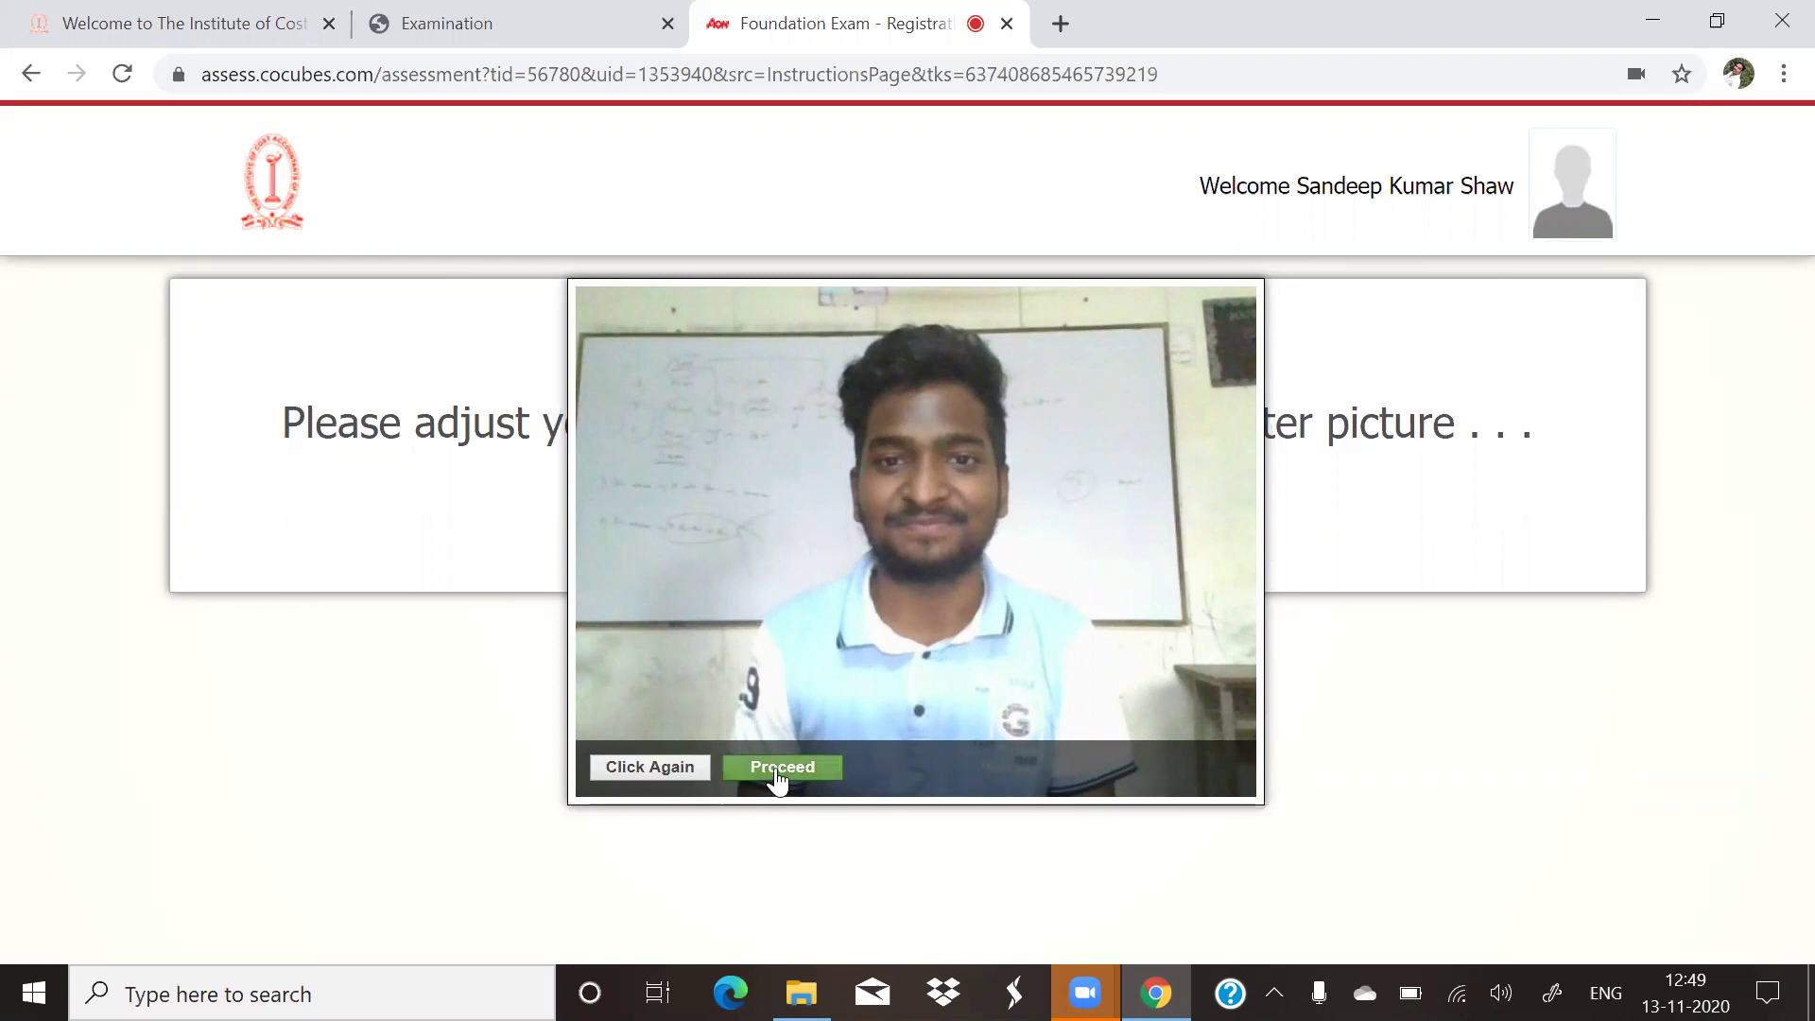
click(778, 772)
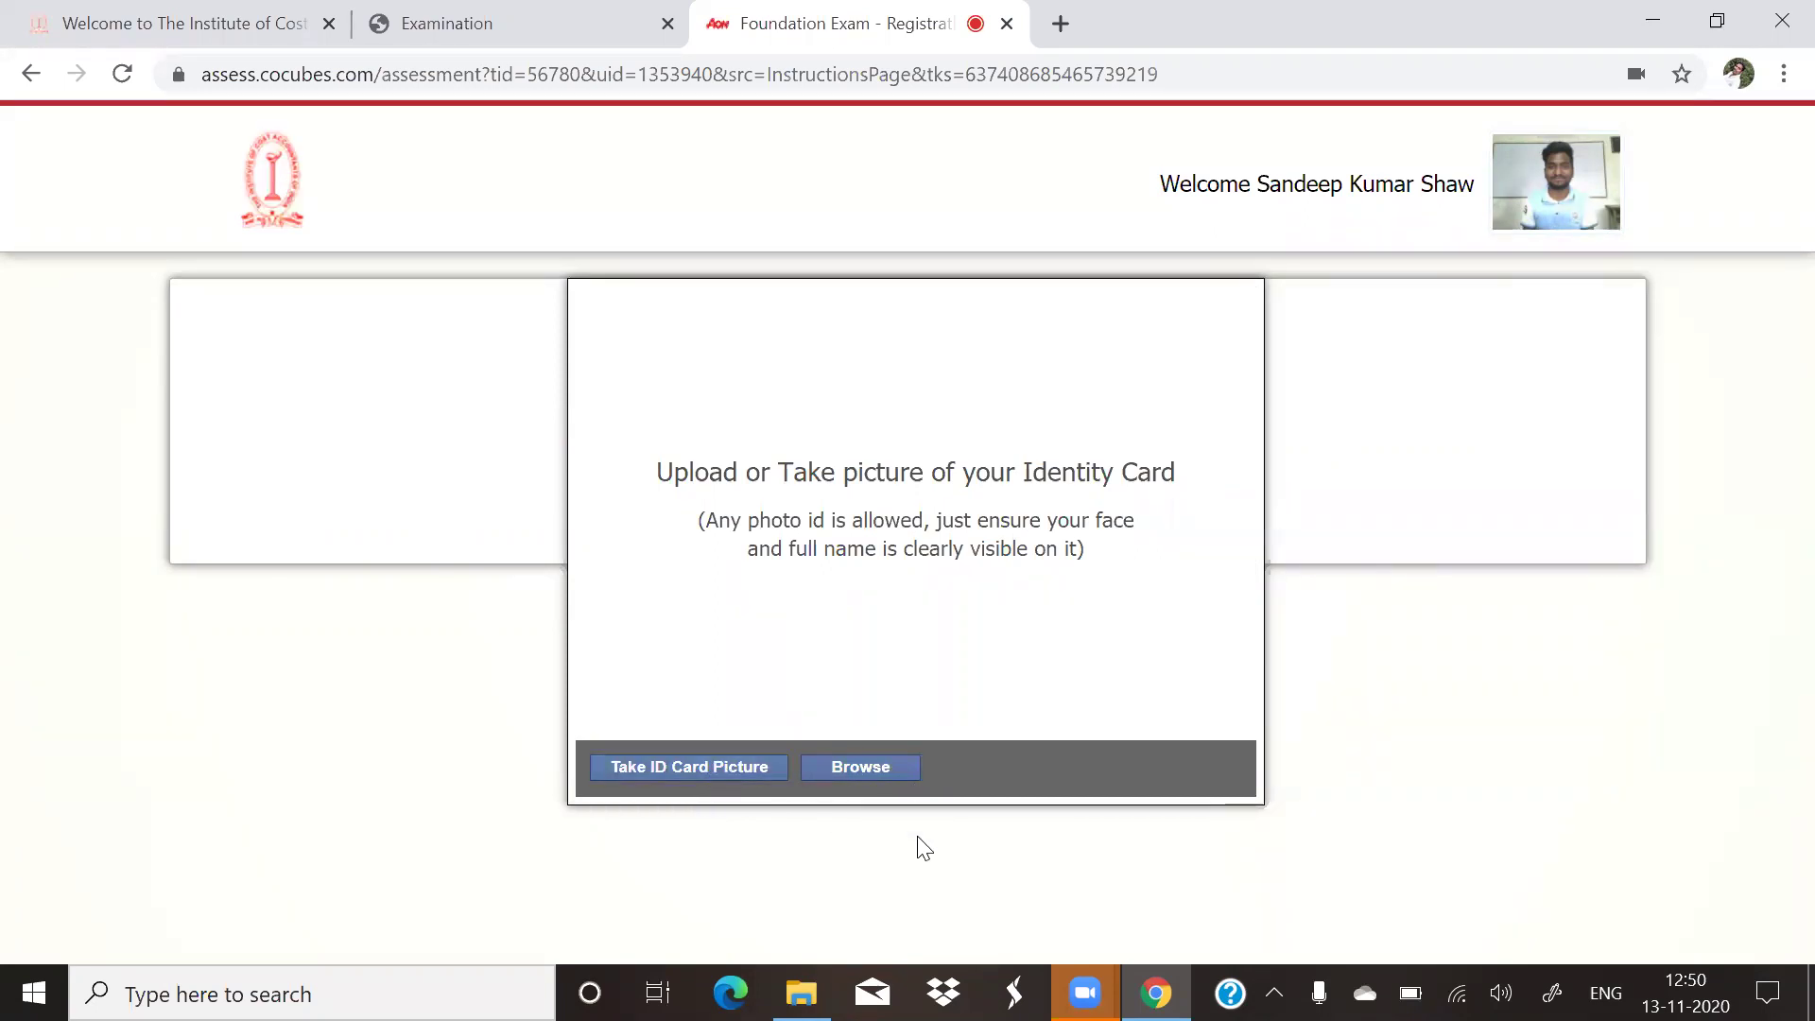
Step: Upload the "id card" JPG file from the candidate's folder as the identity card picture and proceed
key(alt+Tab)
key(alt+Tab)
key(alt+Tab)
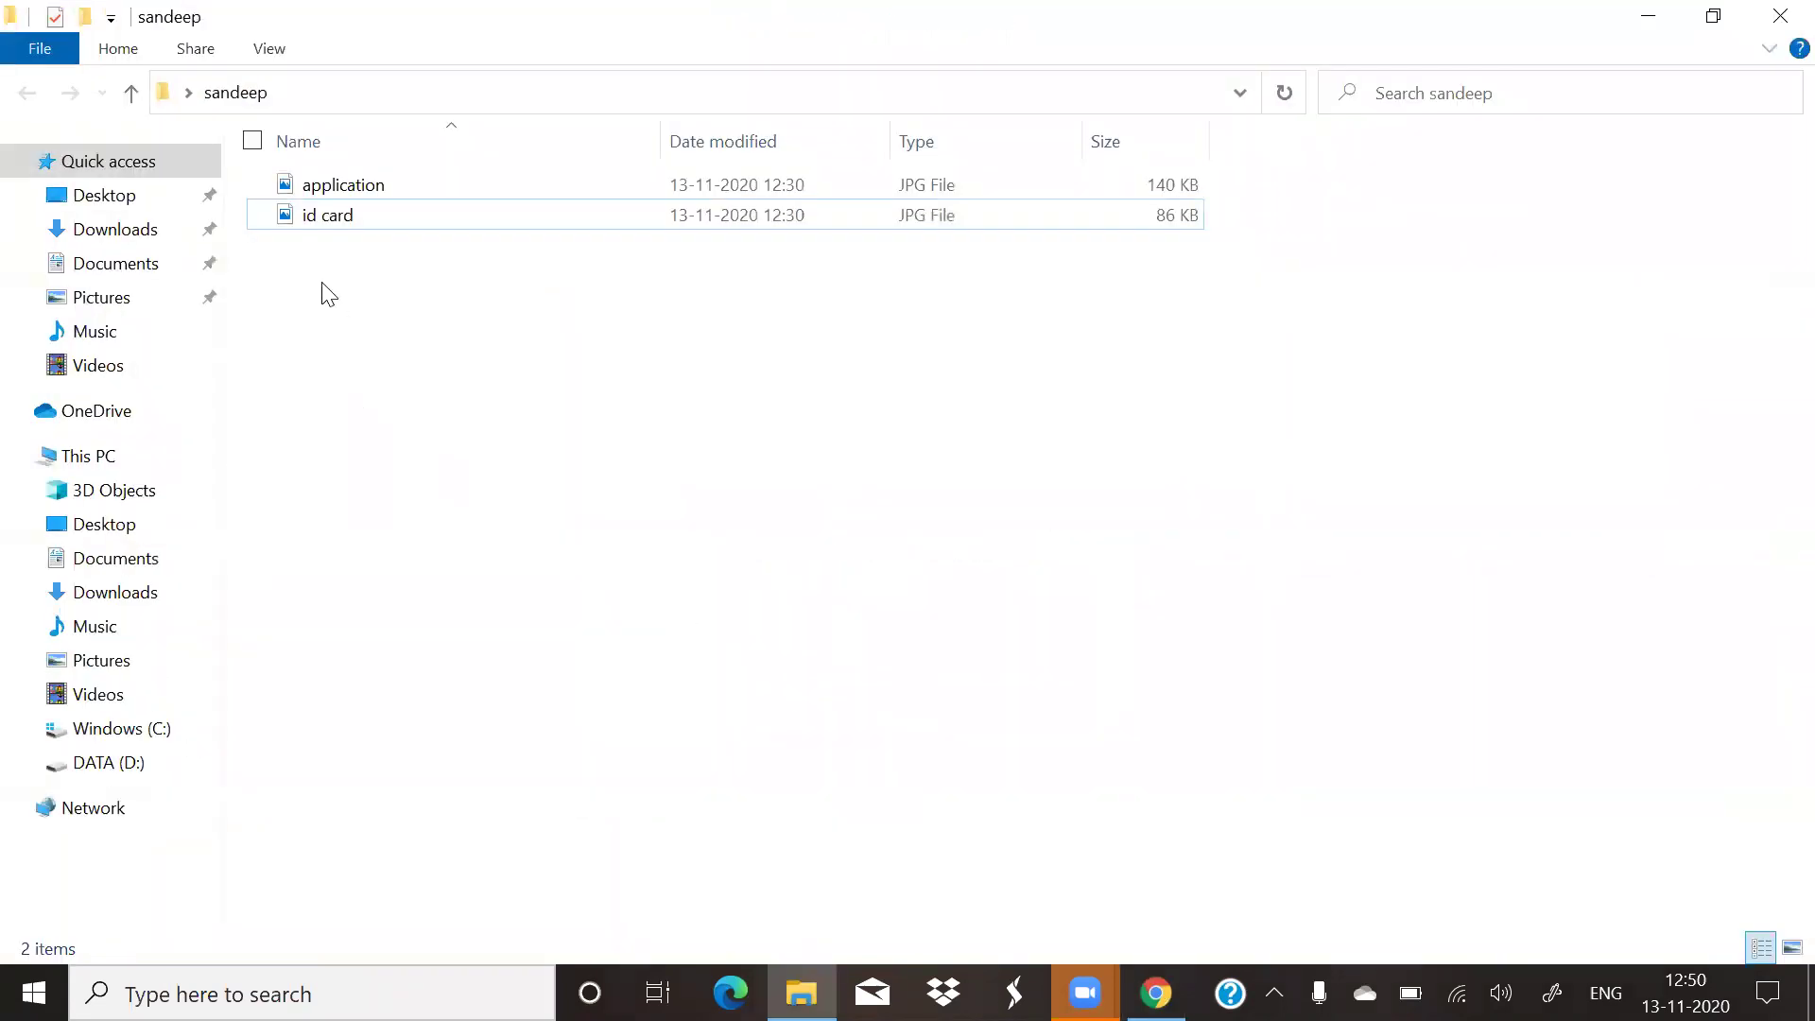
drag(329, 230, 870, 768)
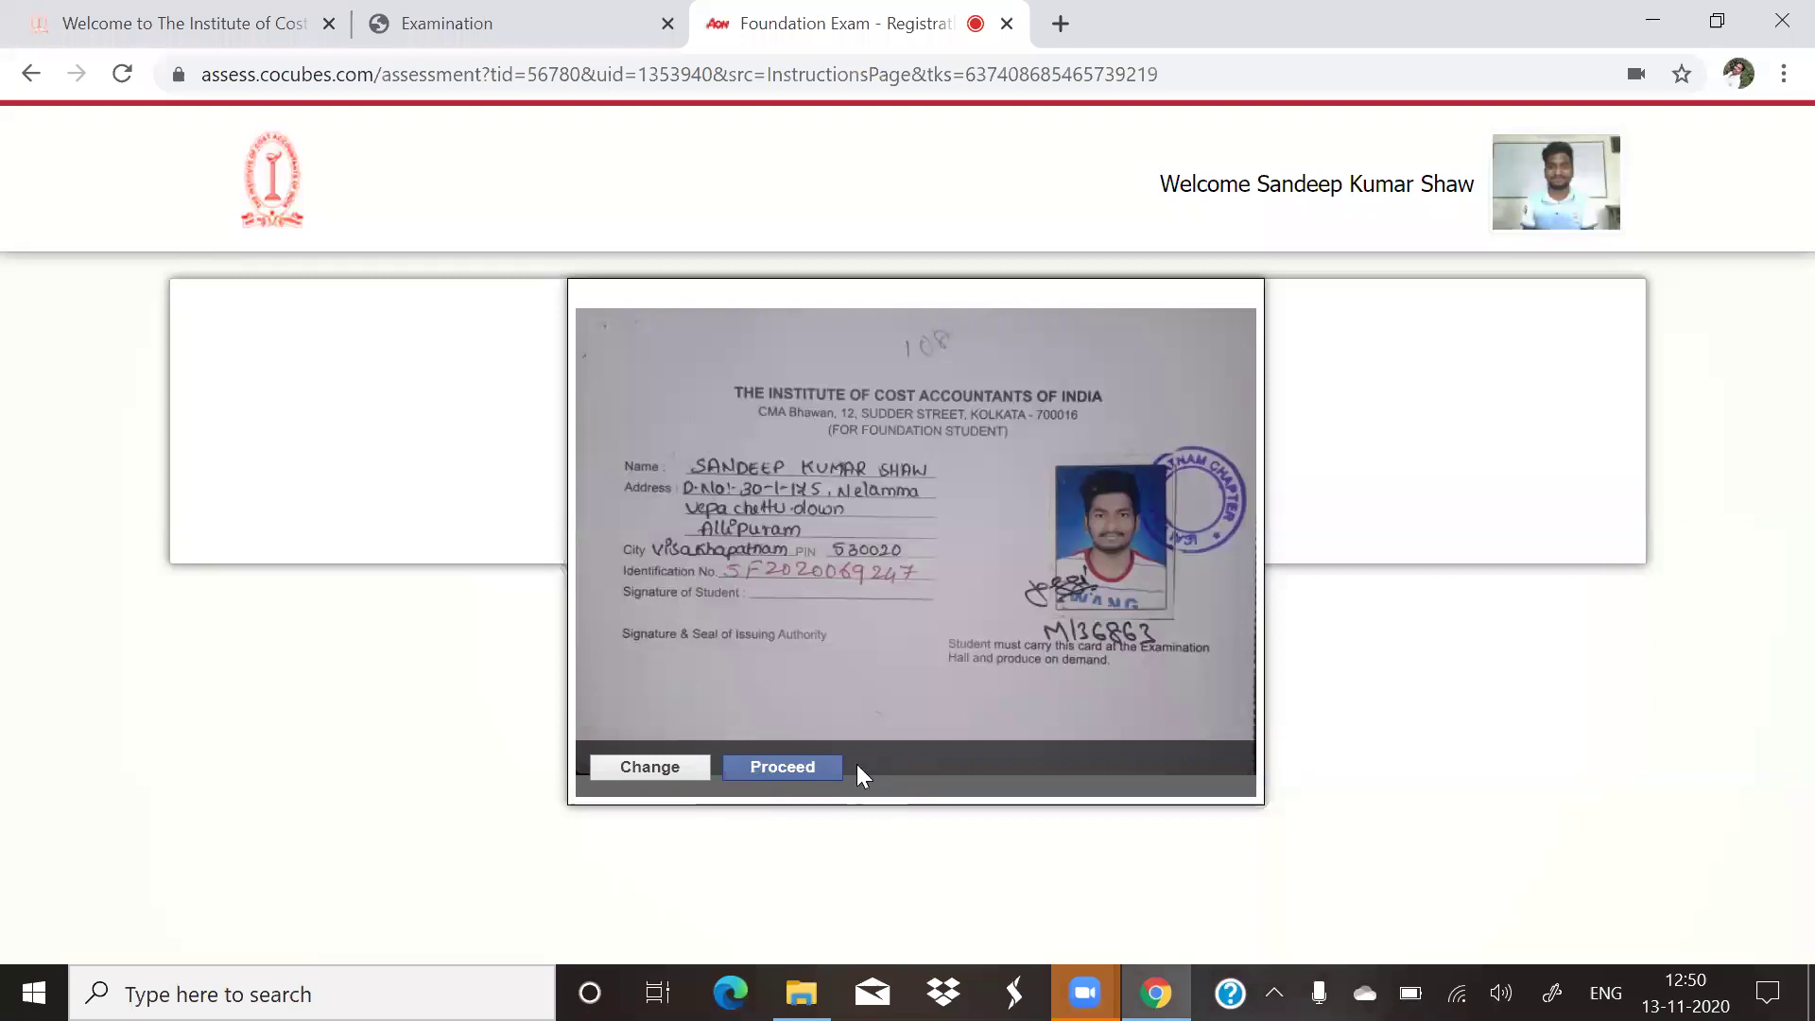
click(802, 770)
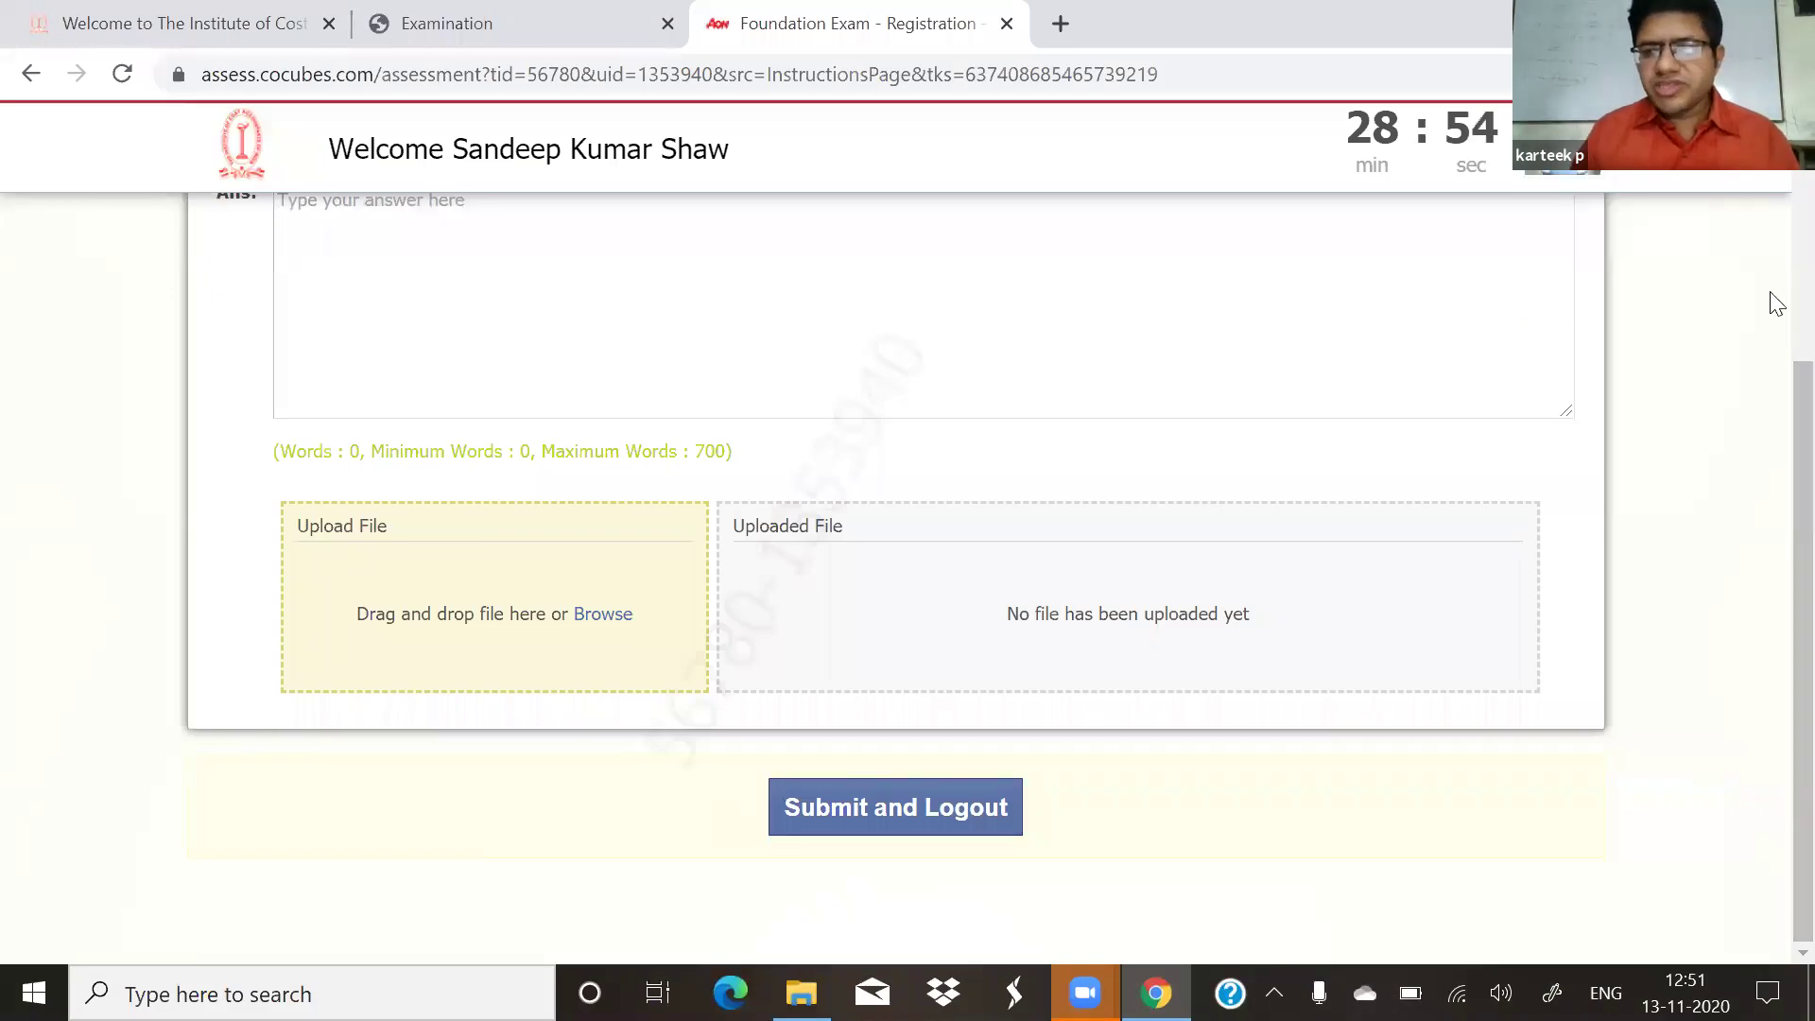
Step: Upload the "application" JPG file from the candidate's folder as the proof of registration for question 1
scroll(1778, 304, up, 5)
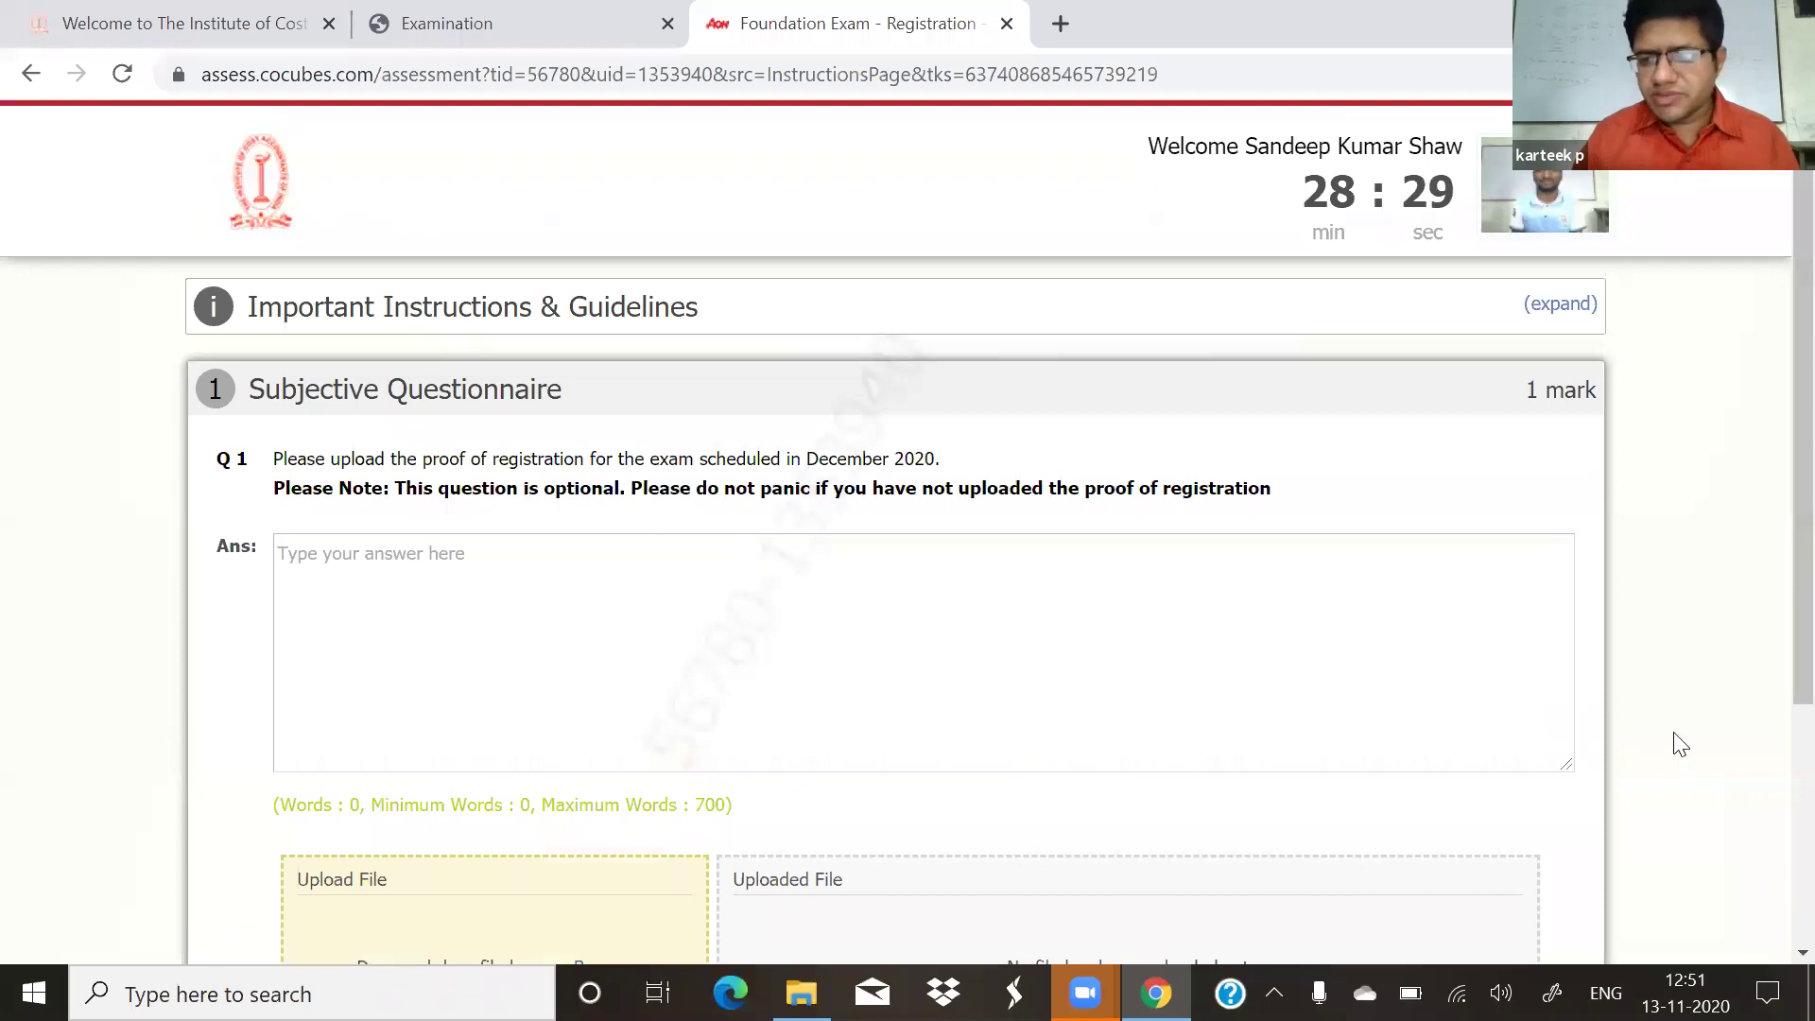
scroll(1775, 770, down, 3)
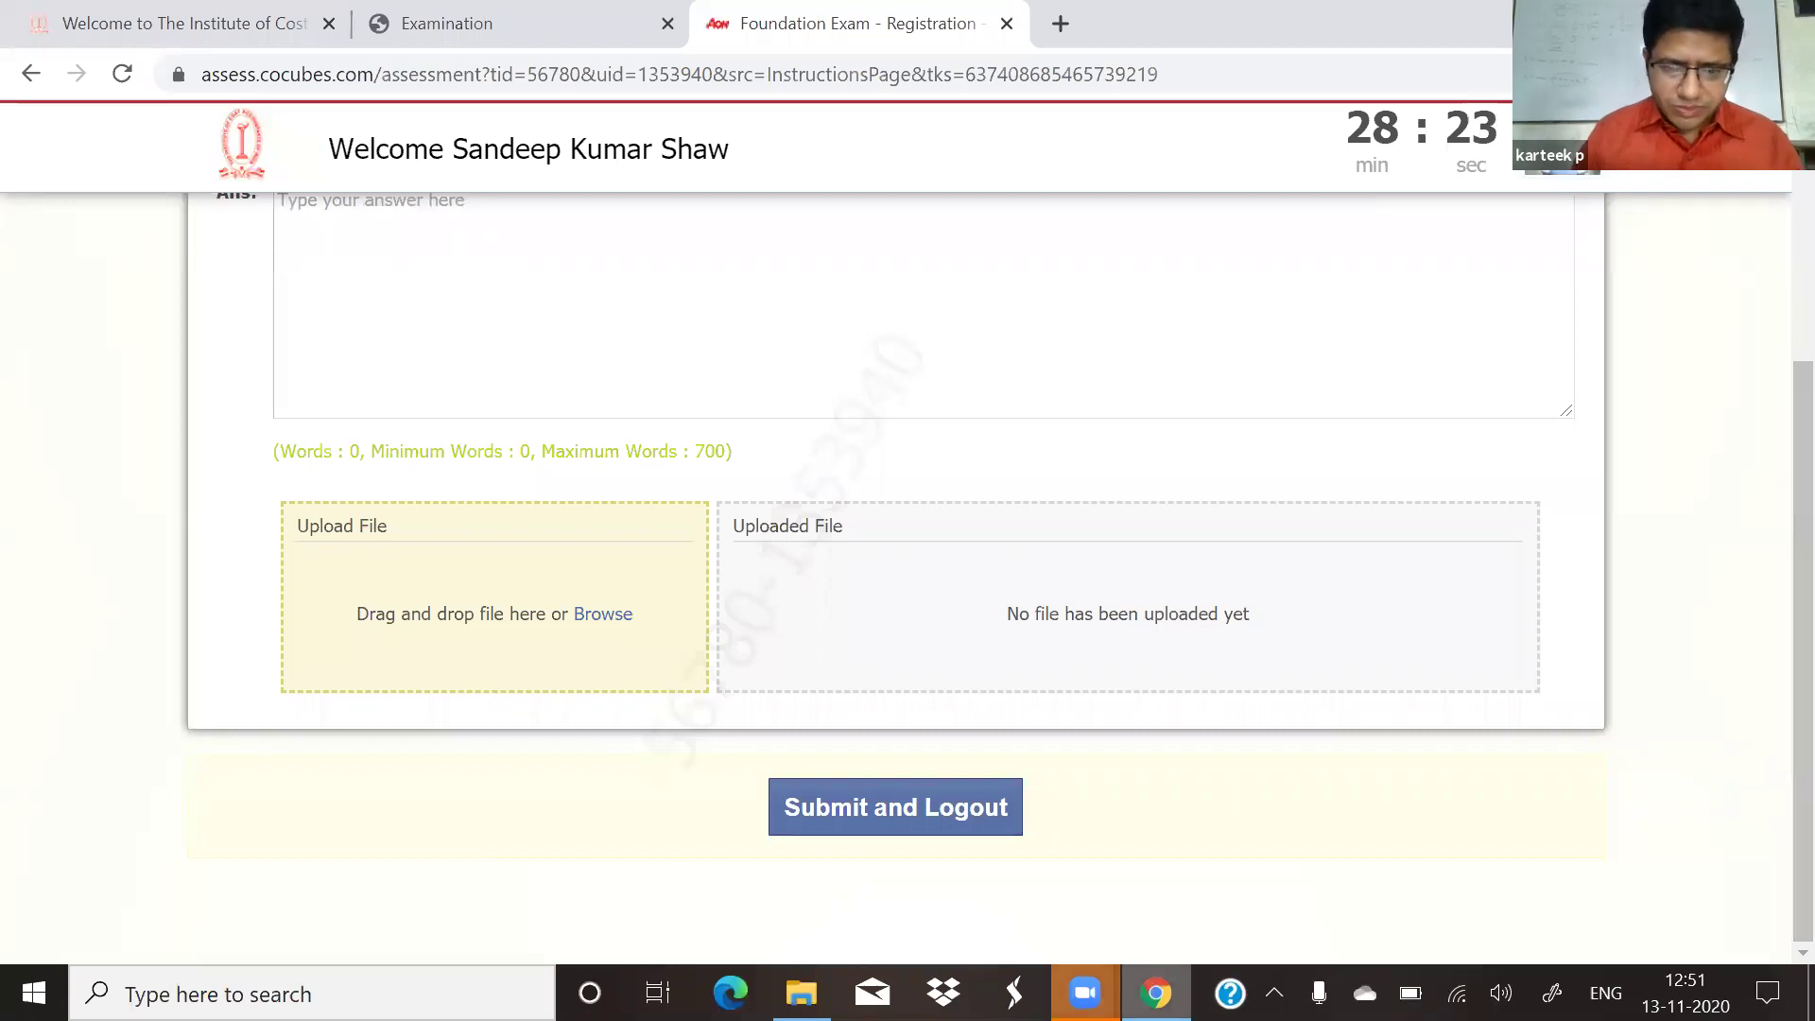
click(801, 993)
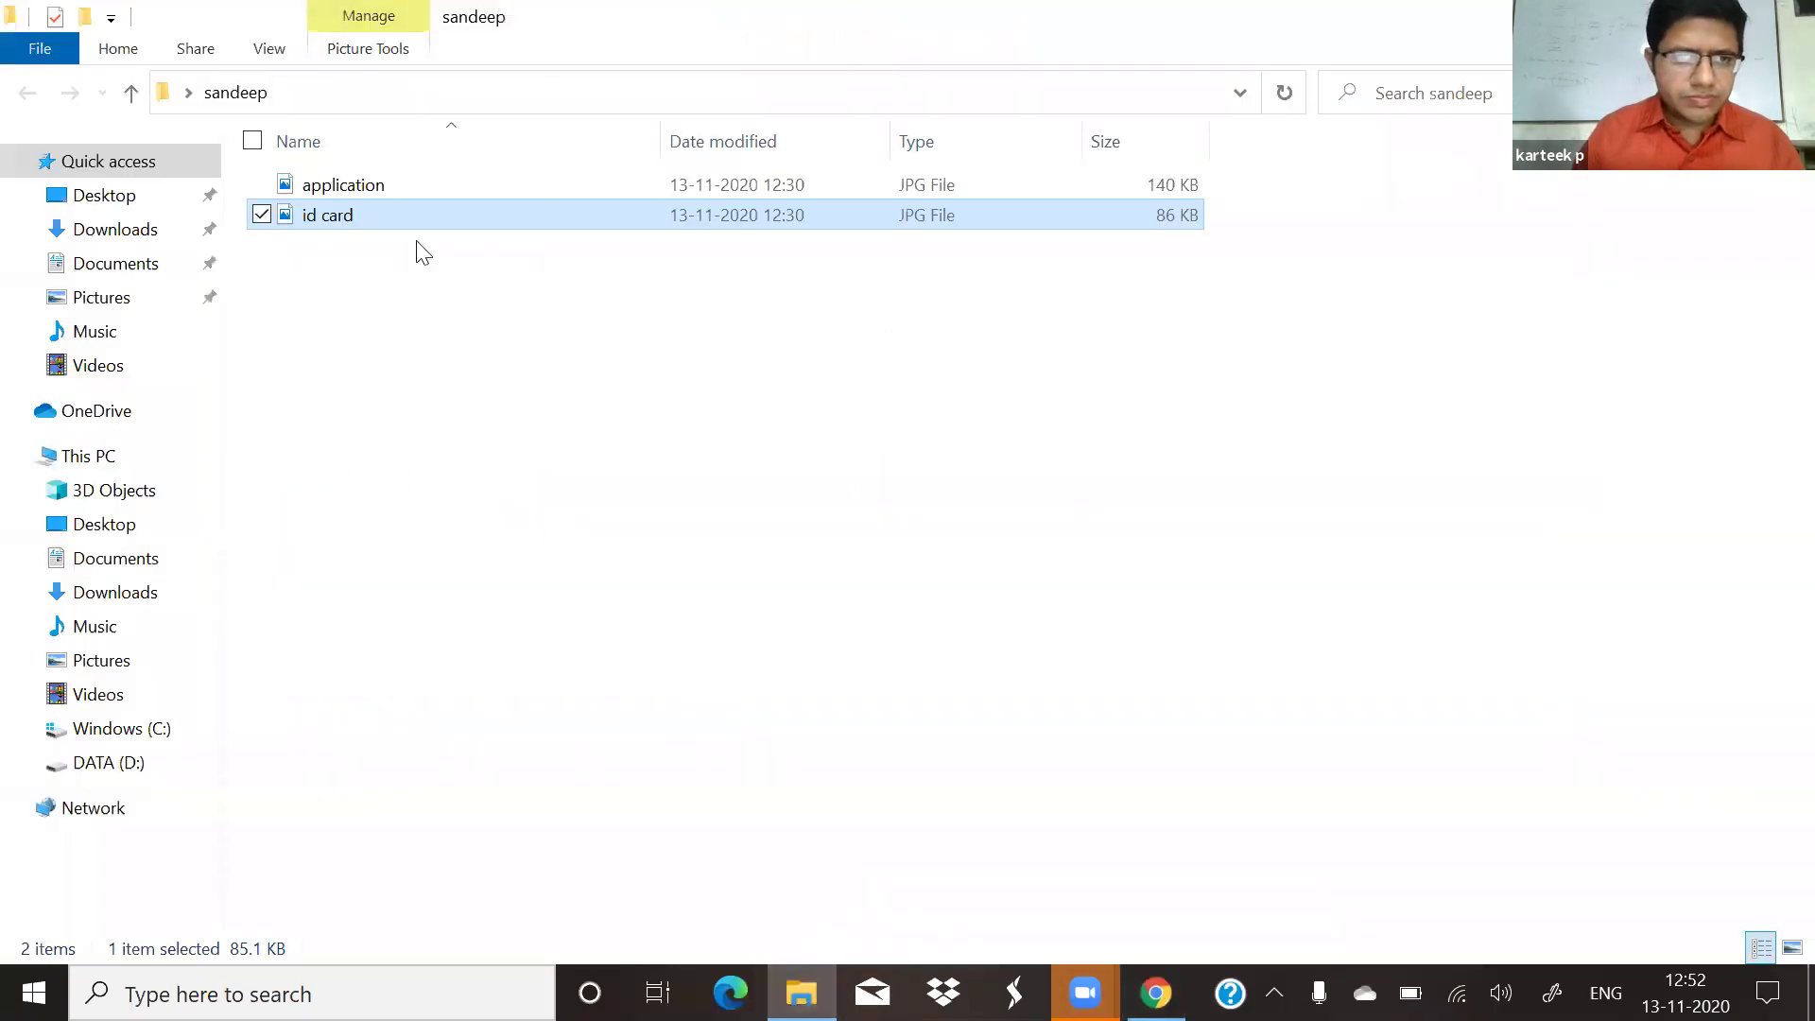
click(352, 189)
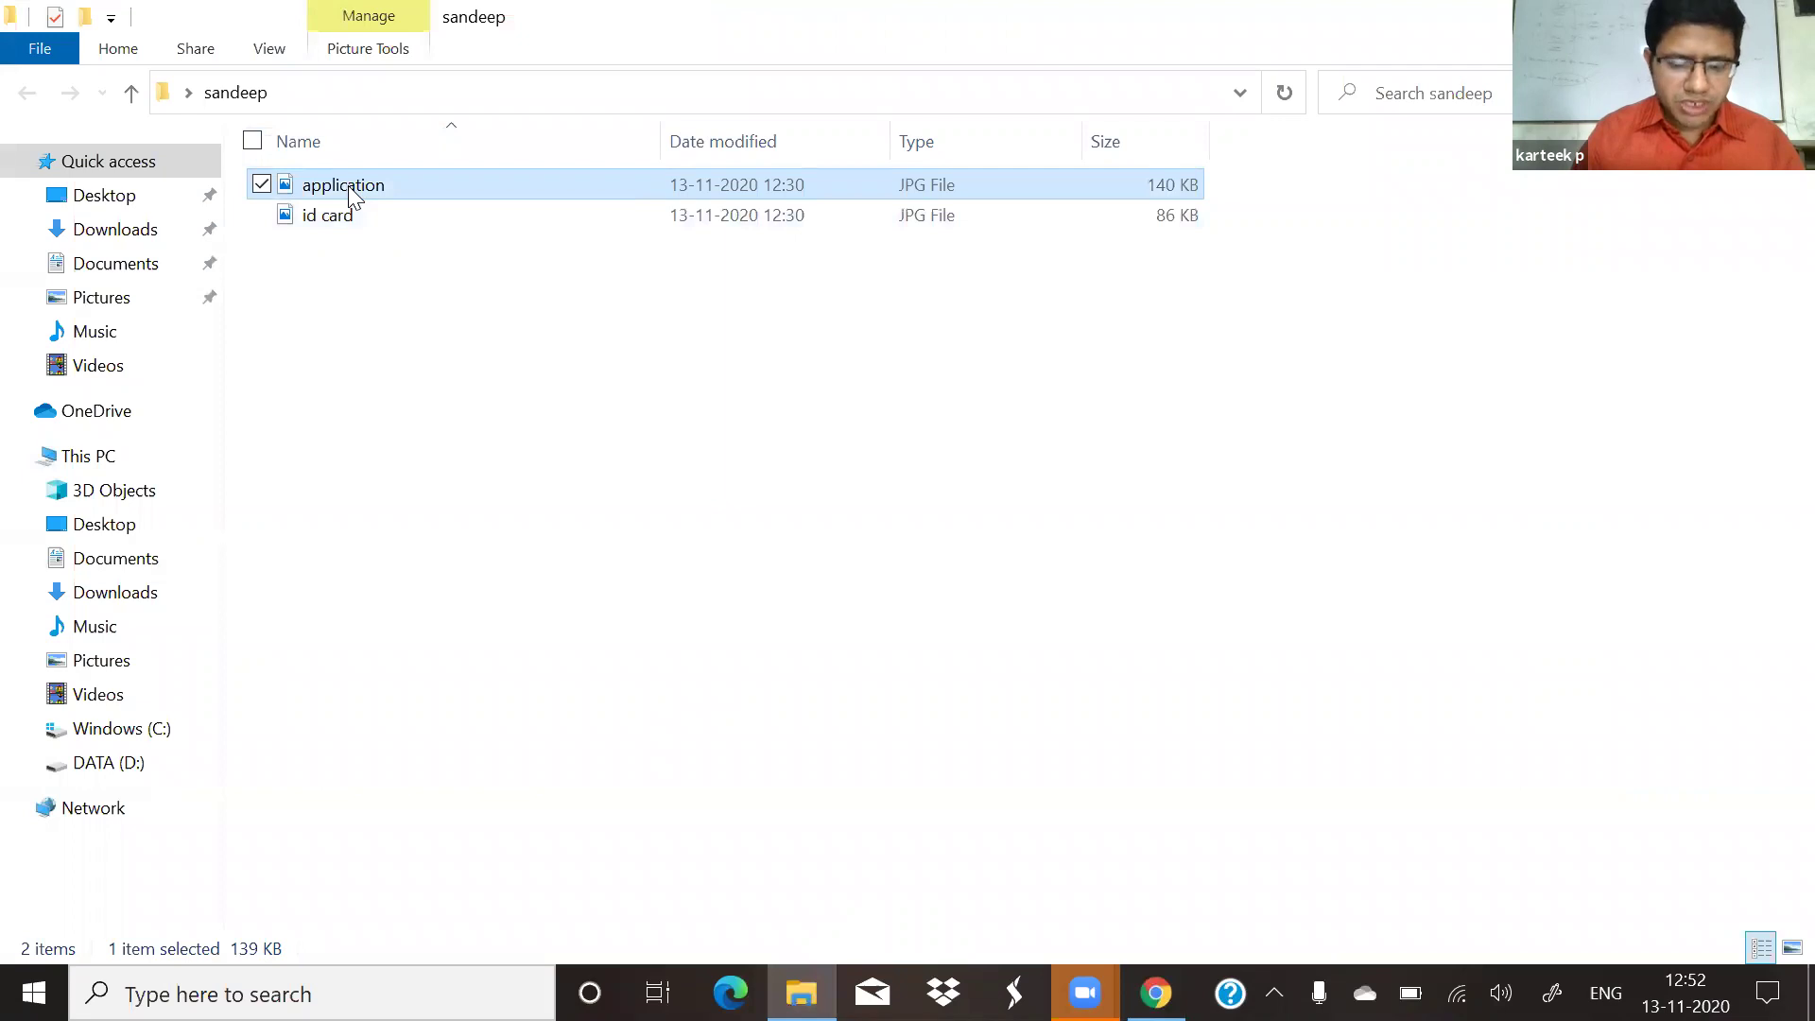
drag(348, 185, 605, 612)
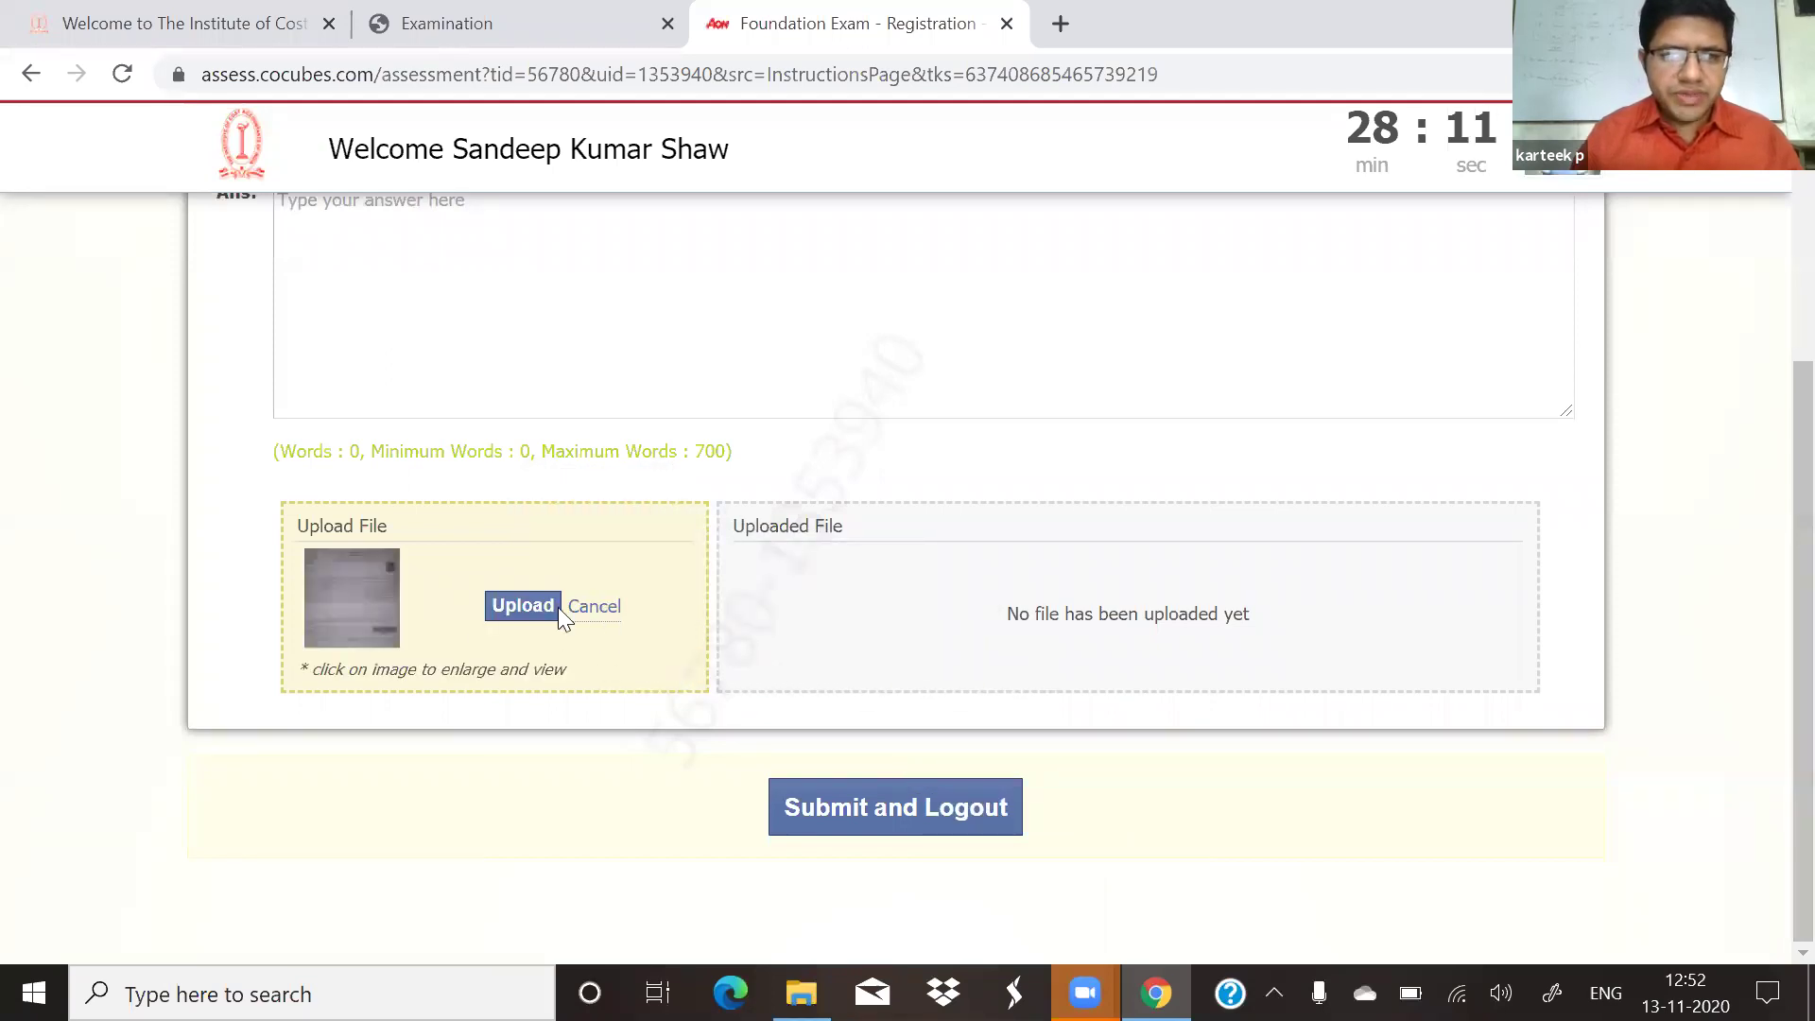
click(529, 607)
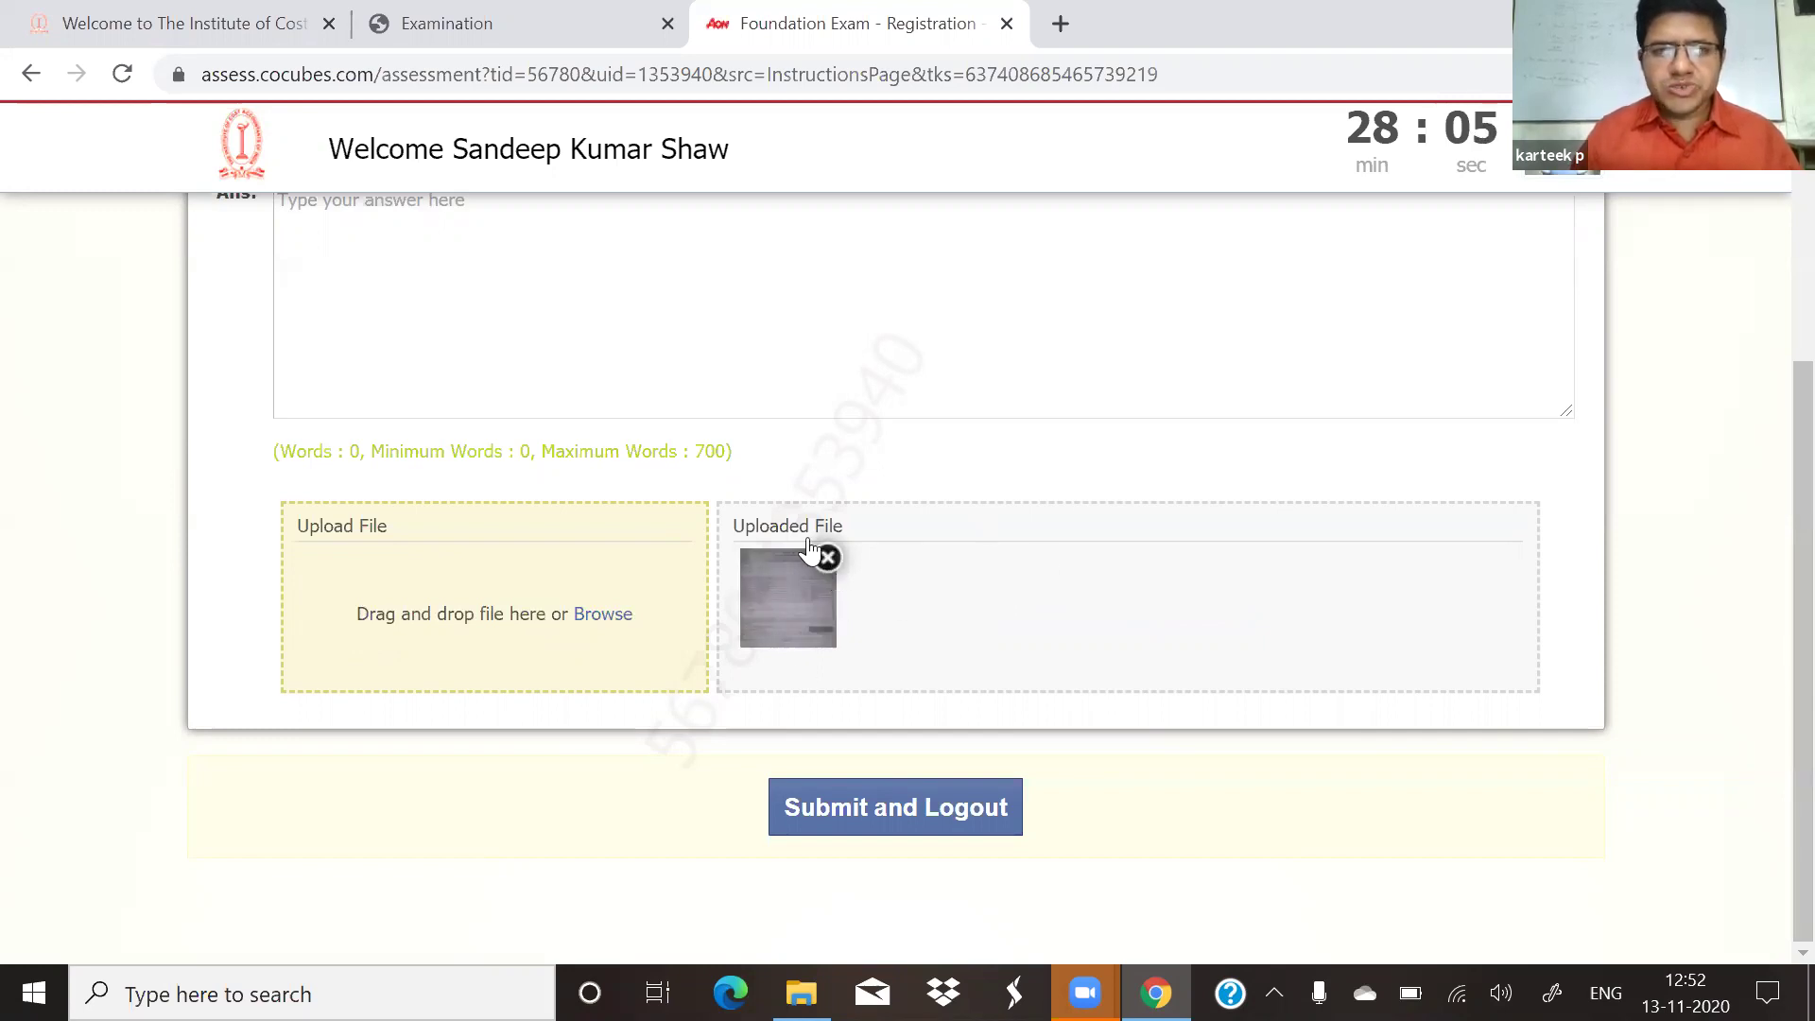
Step: Enter "exam application uploaded" as the answer to question 1 of the Subjective Questionnaire
click(640, 276)
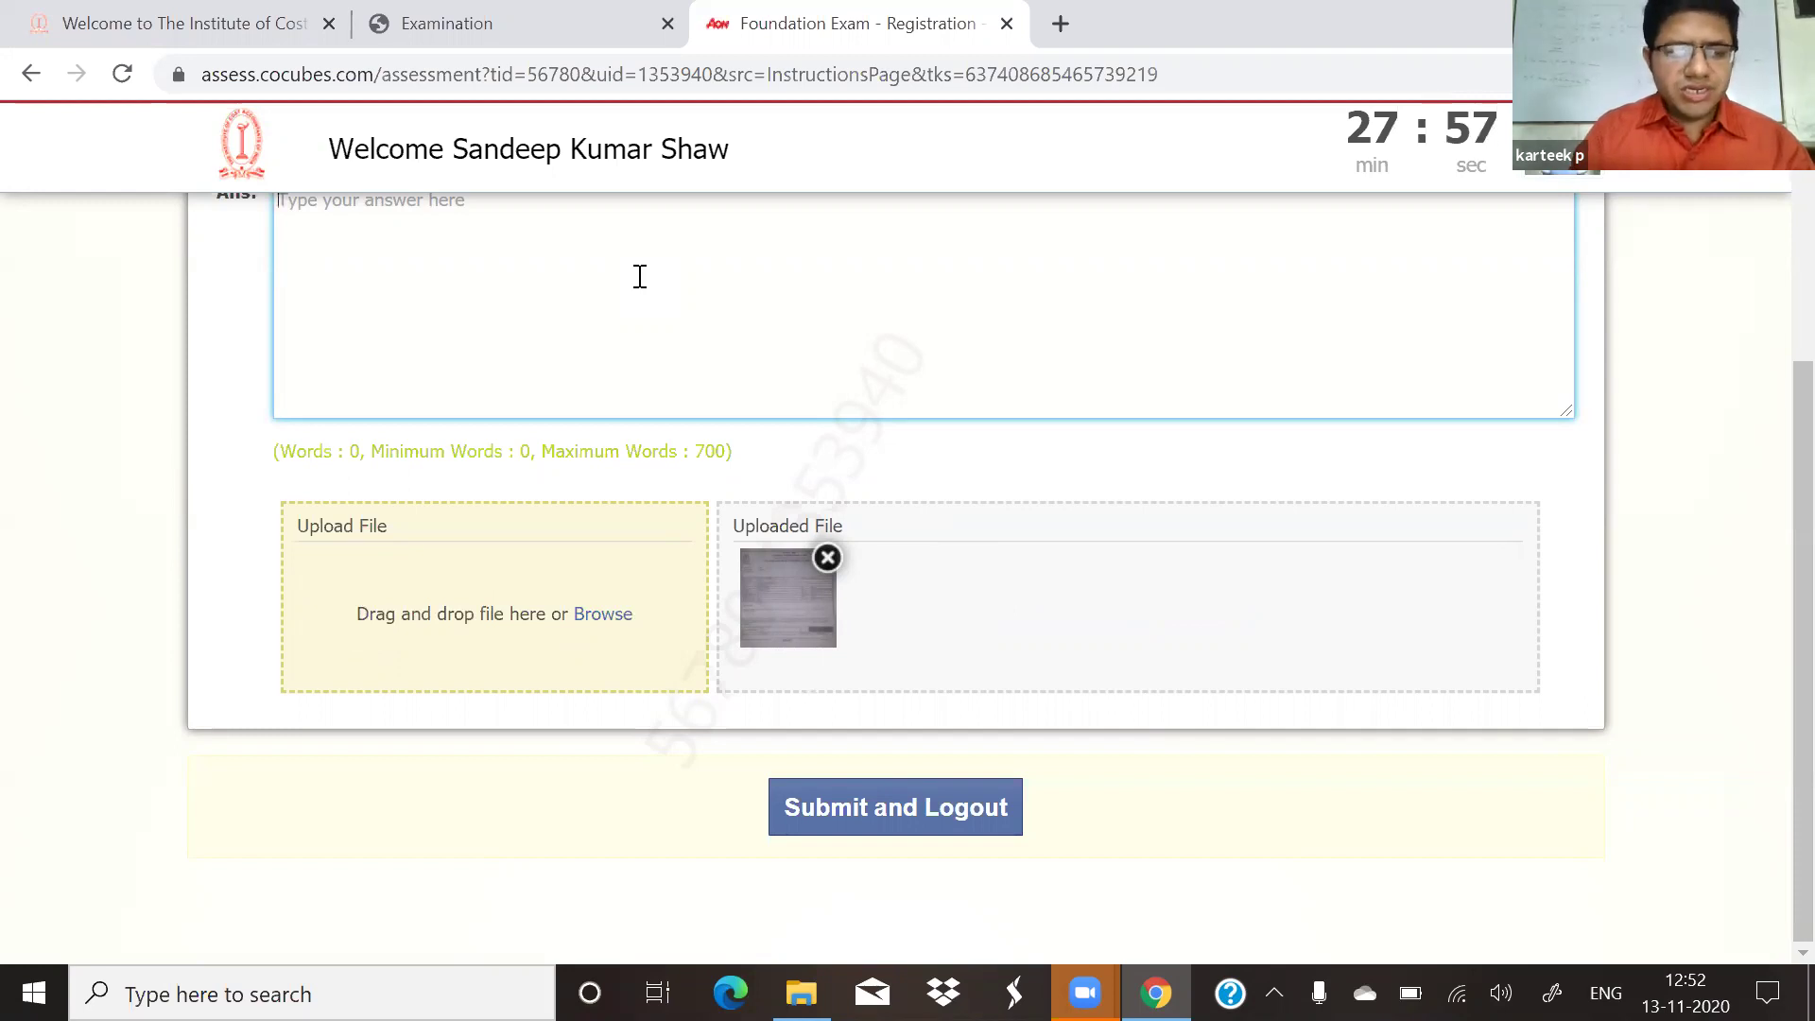
text(exam appl)
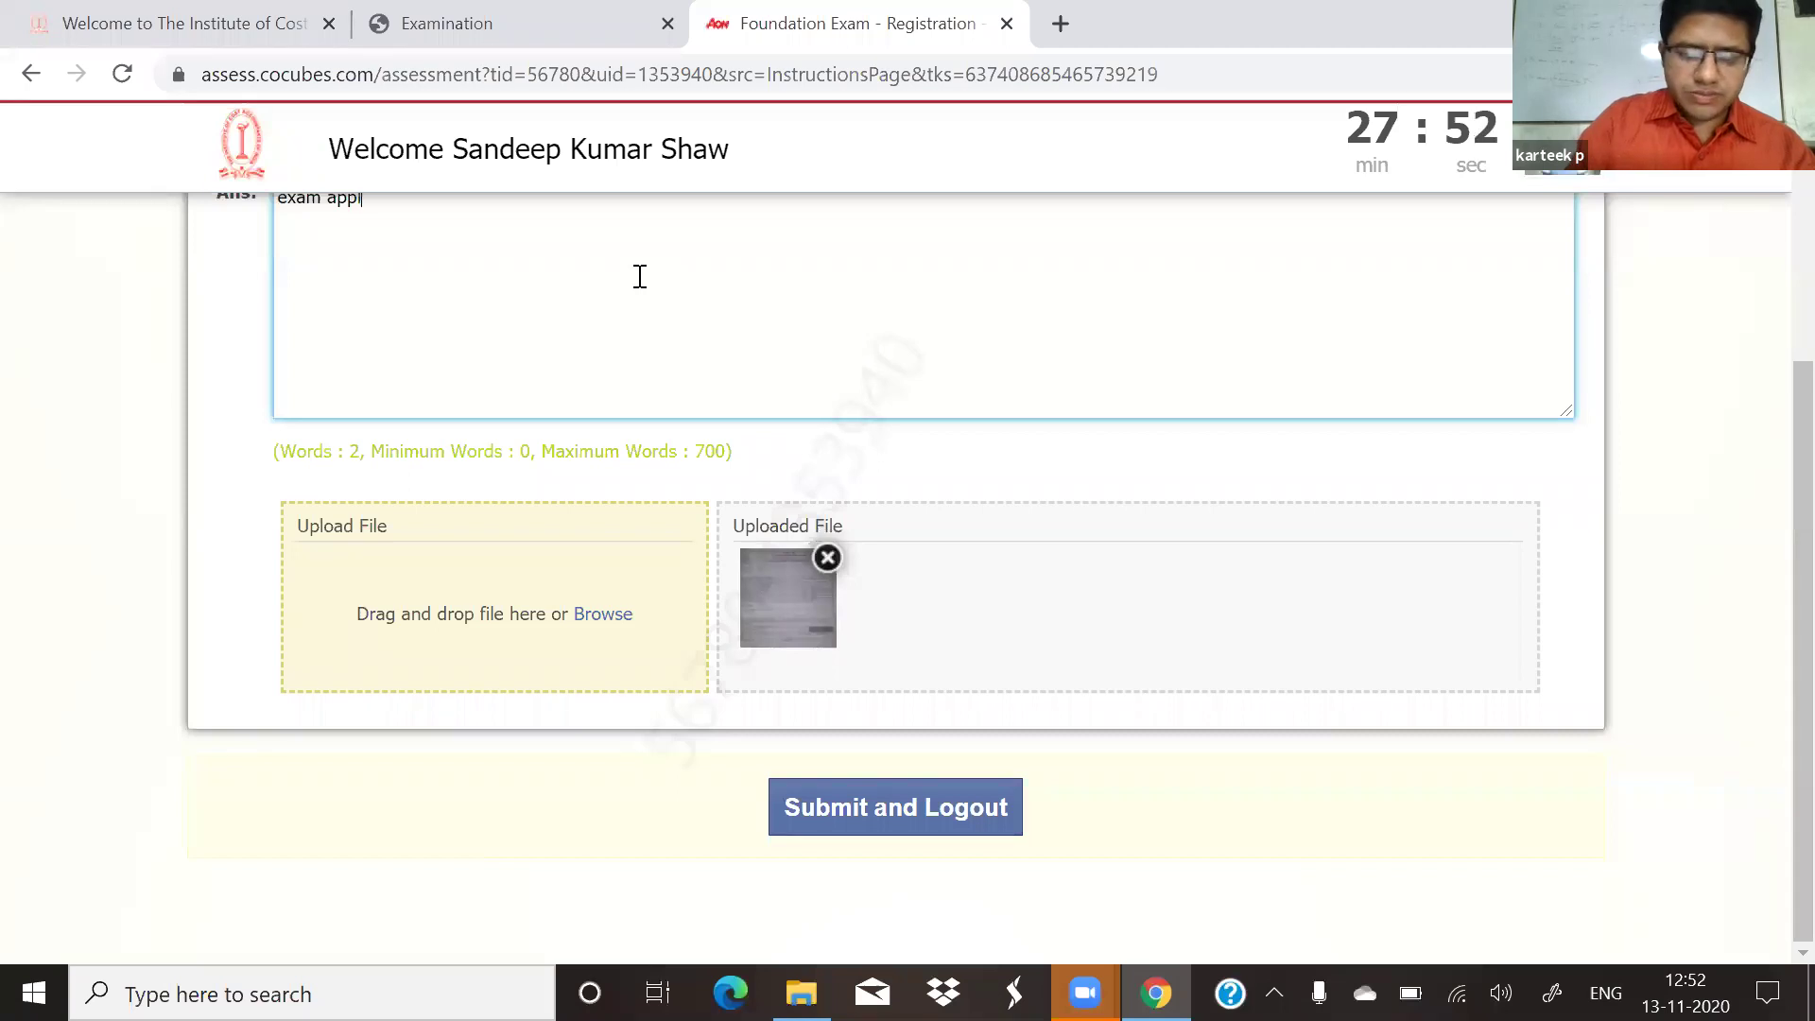
text(ication)
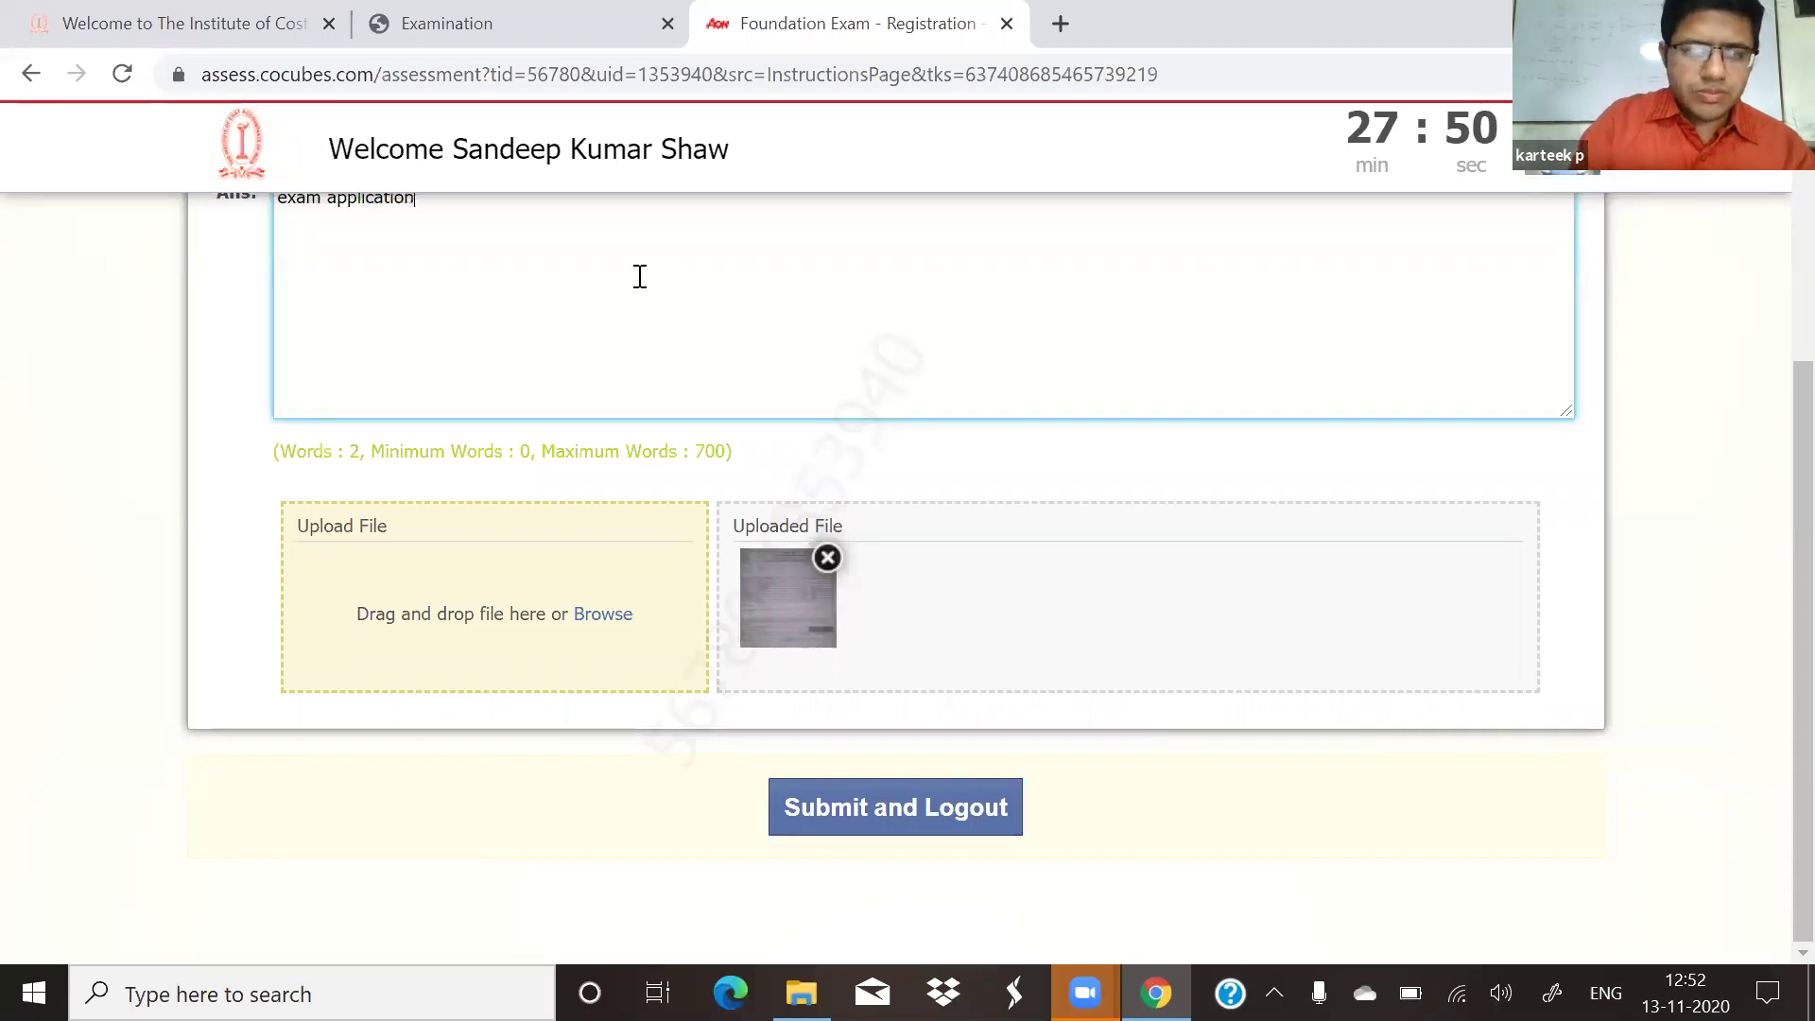
text( upl)
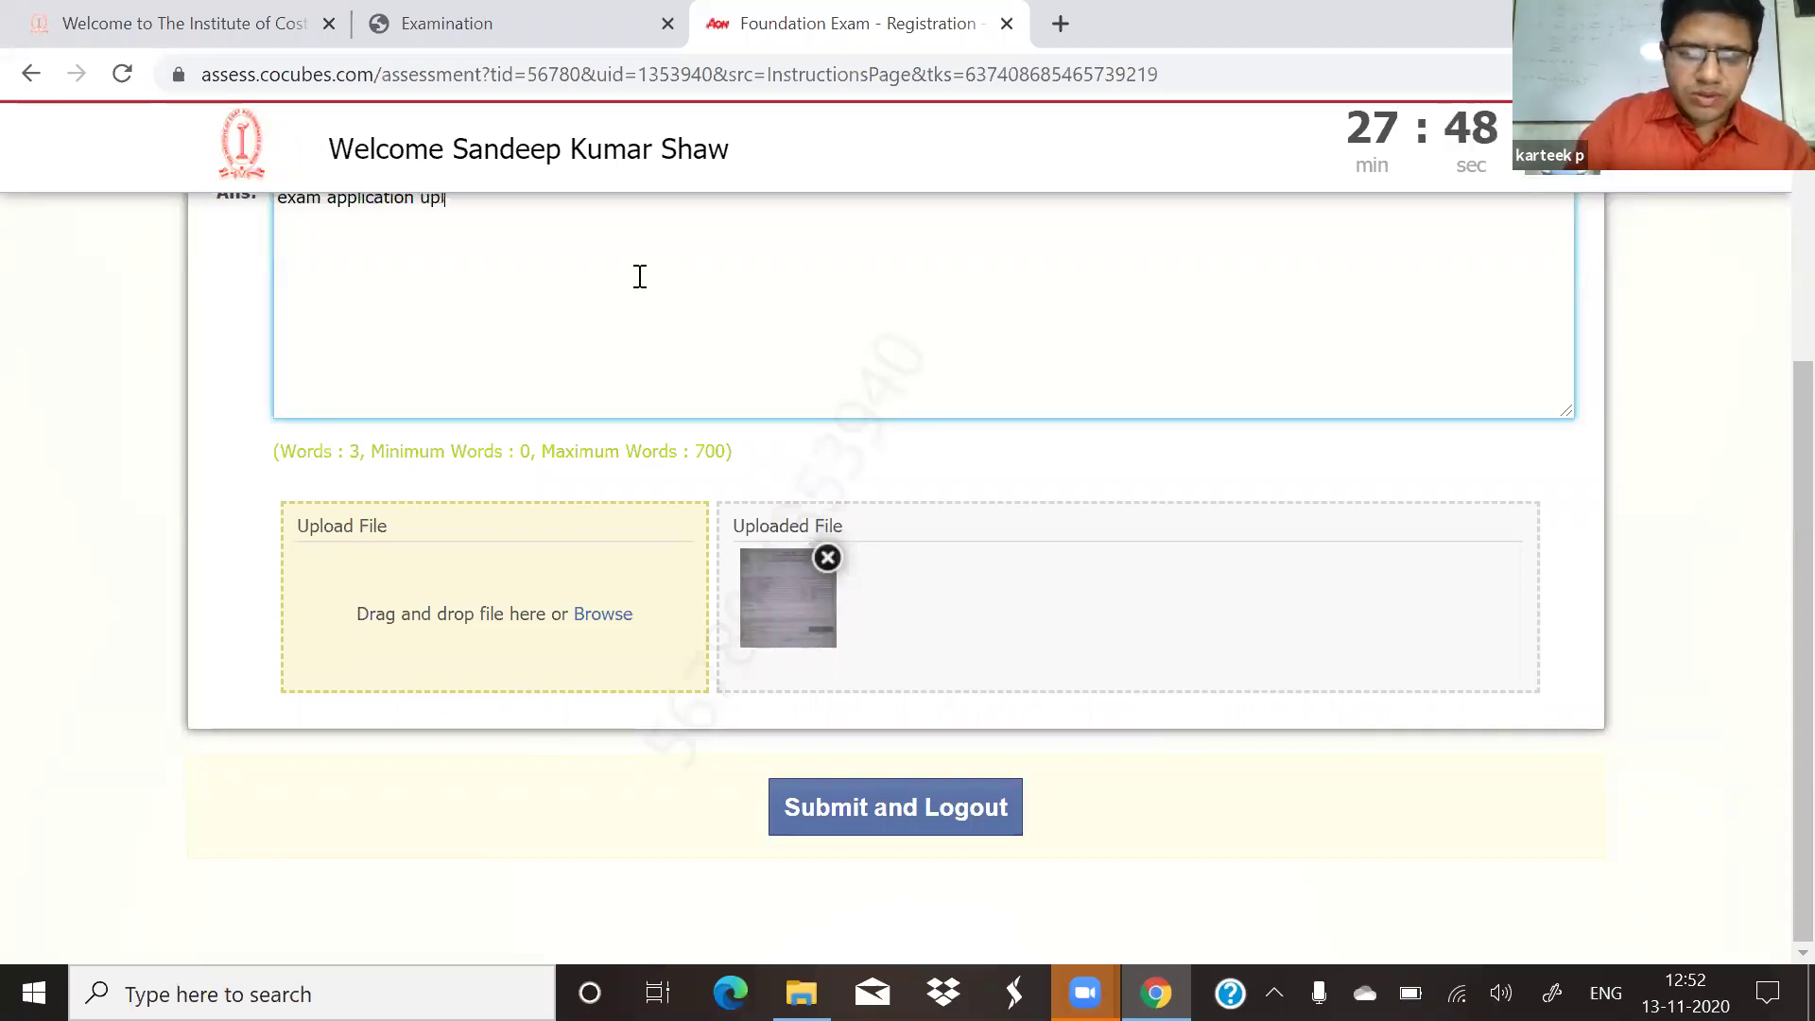
text(oaded)
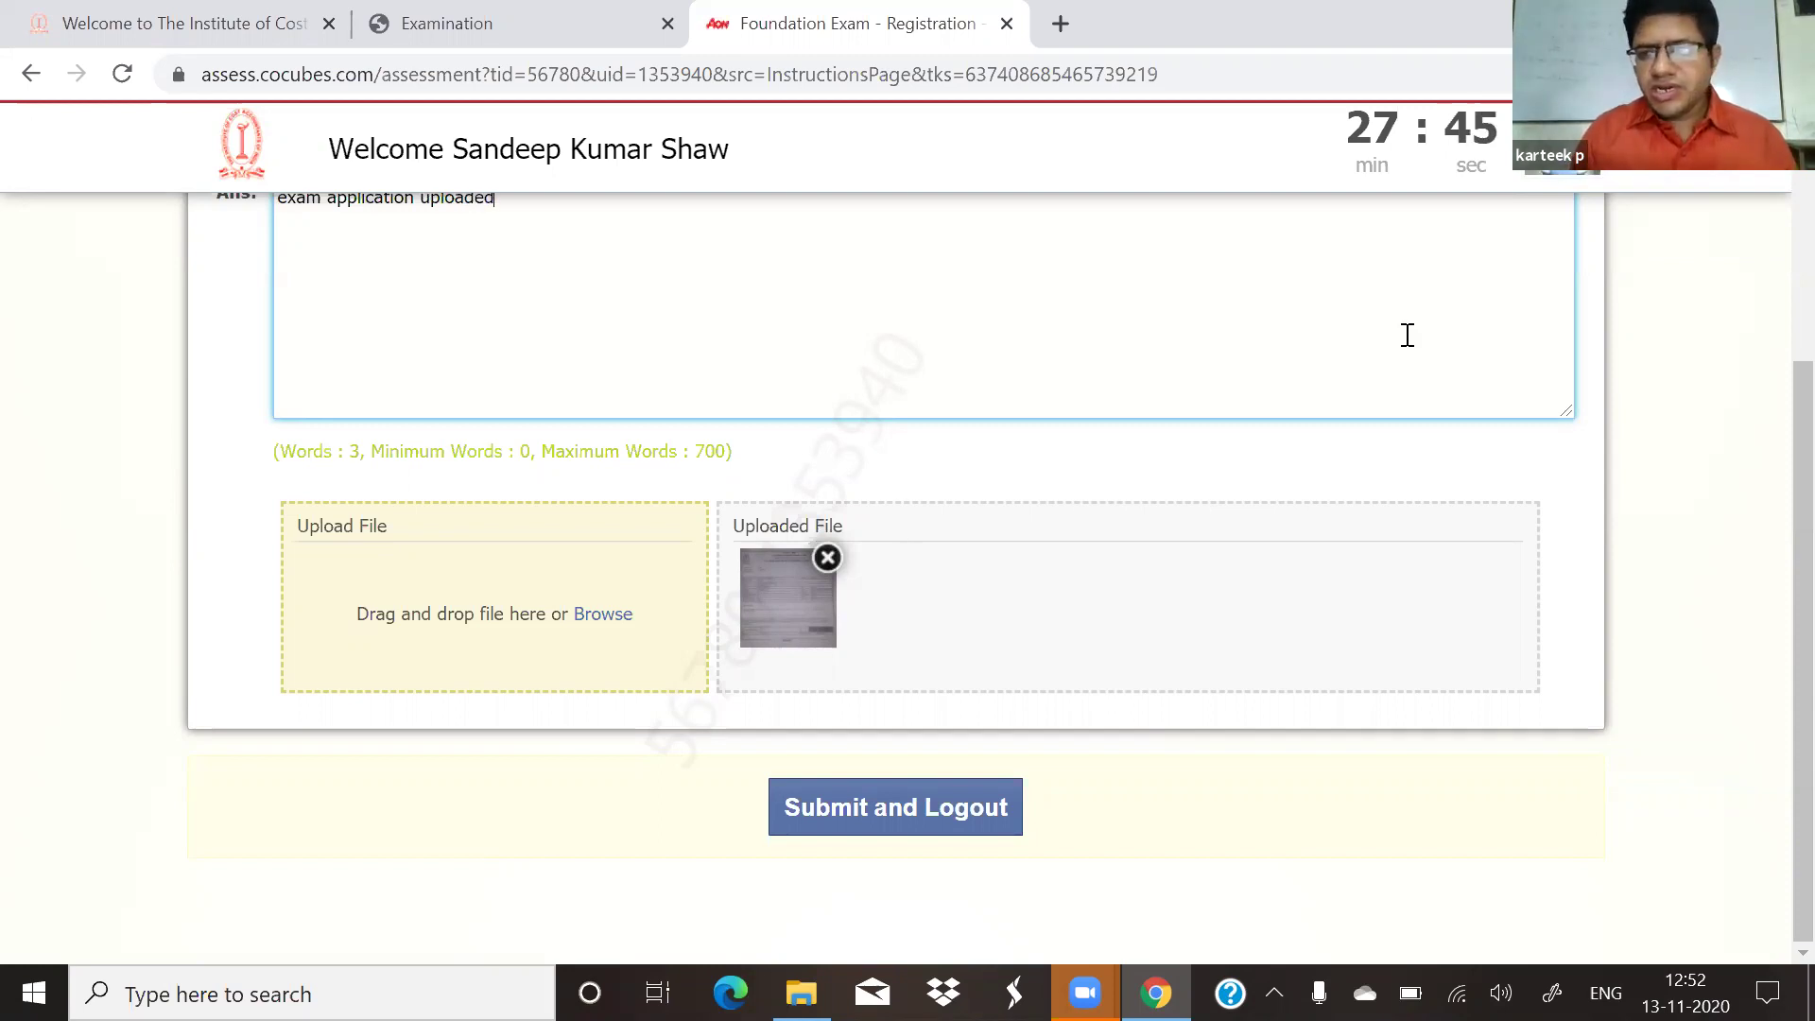
Step: Review the completed question, submit the answer sheet with logout and confirm the submission
scroll(1775, 378, up, 4)
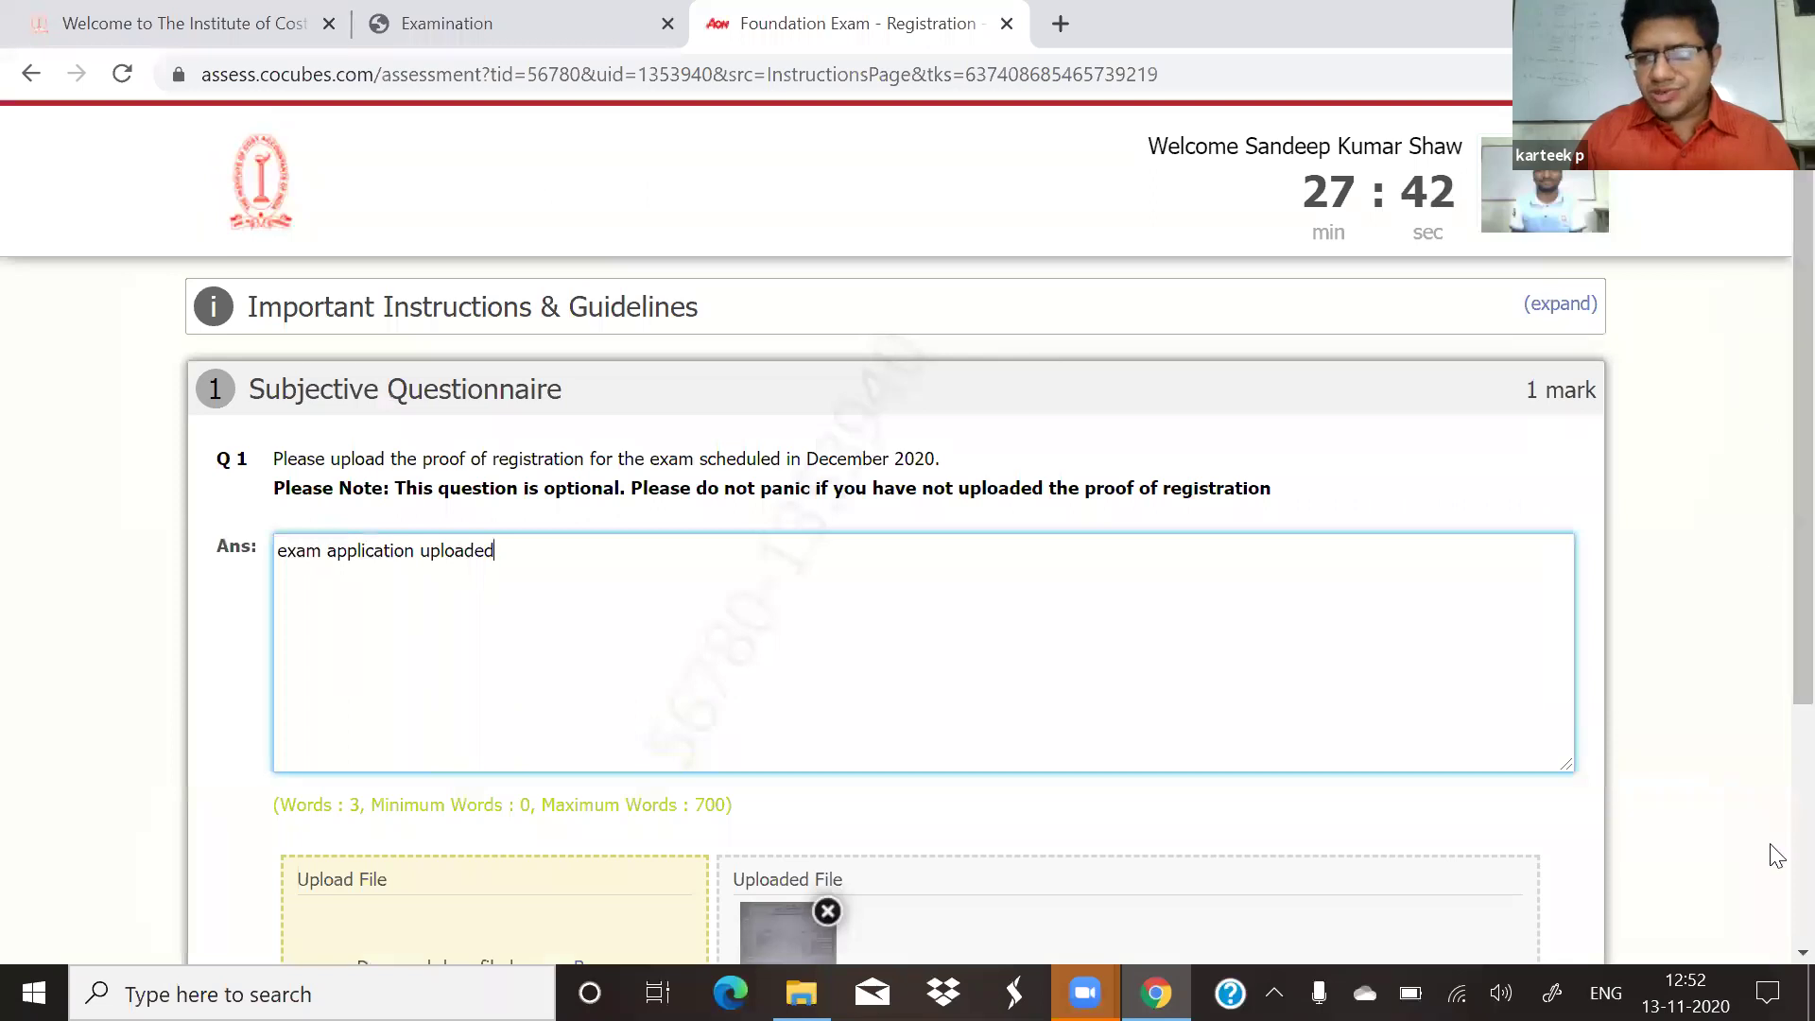
scroll(1775, 858, down, 5)
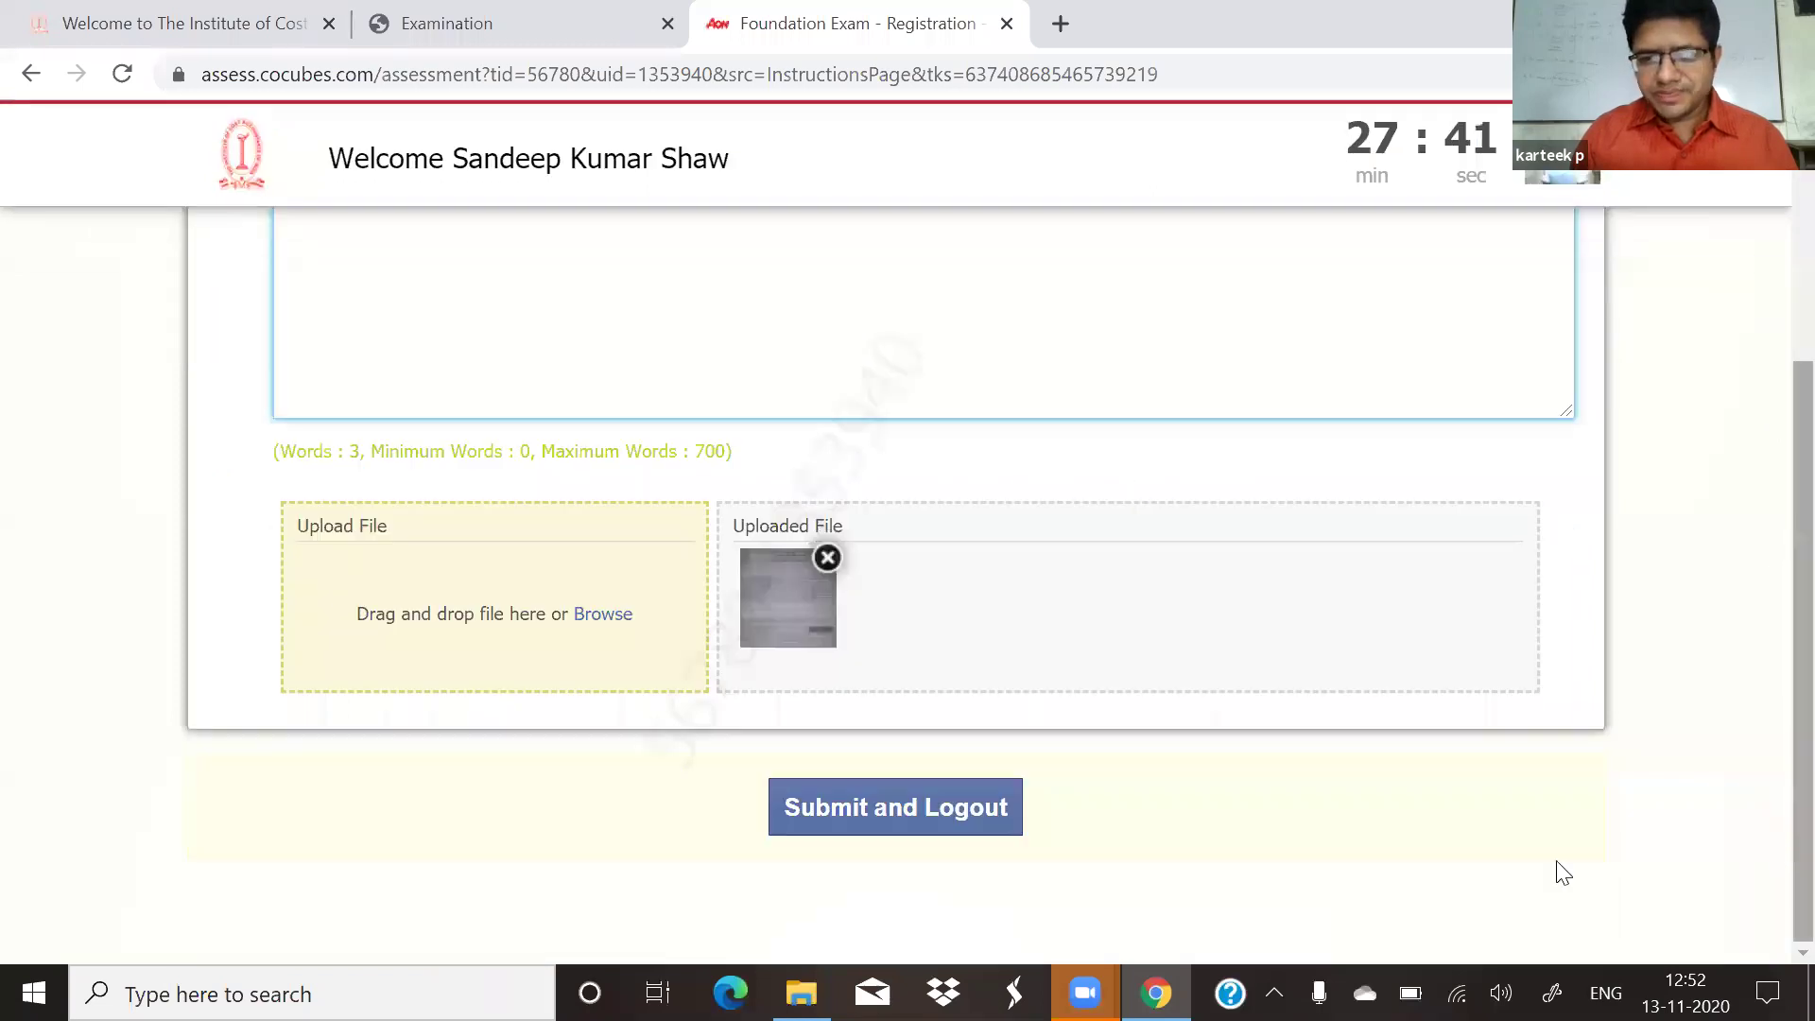
click(910, 805)
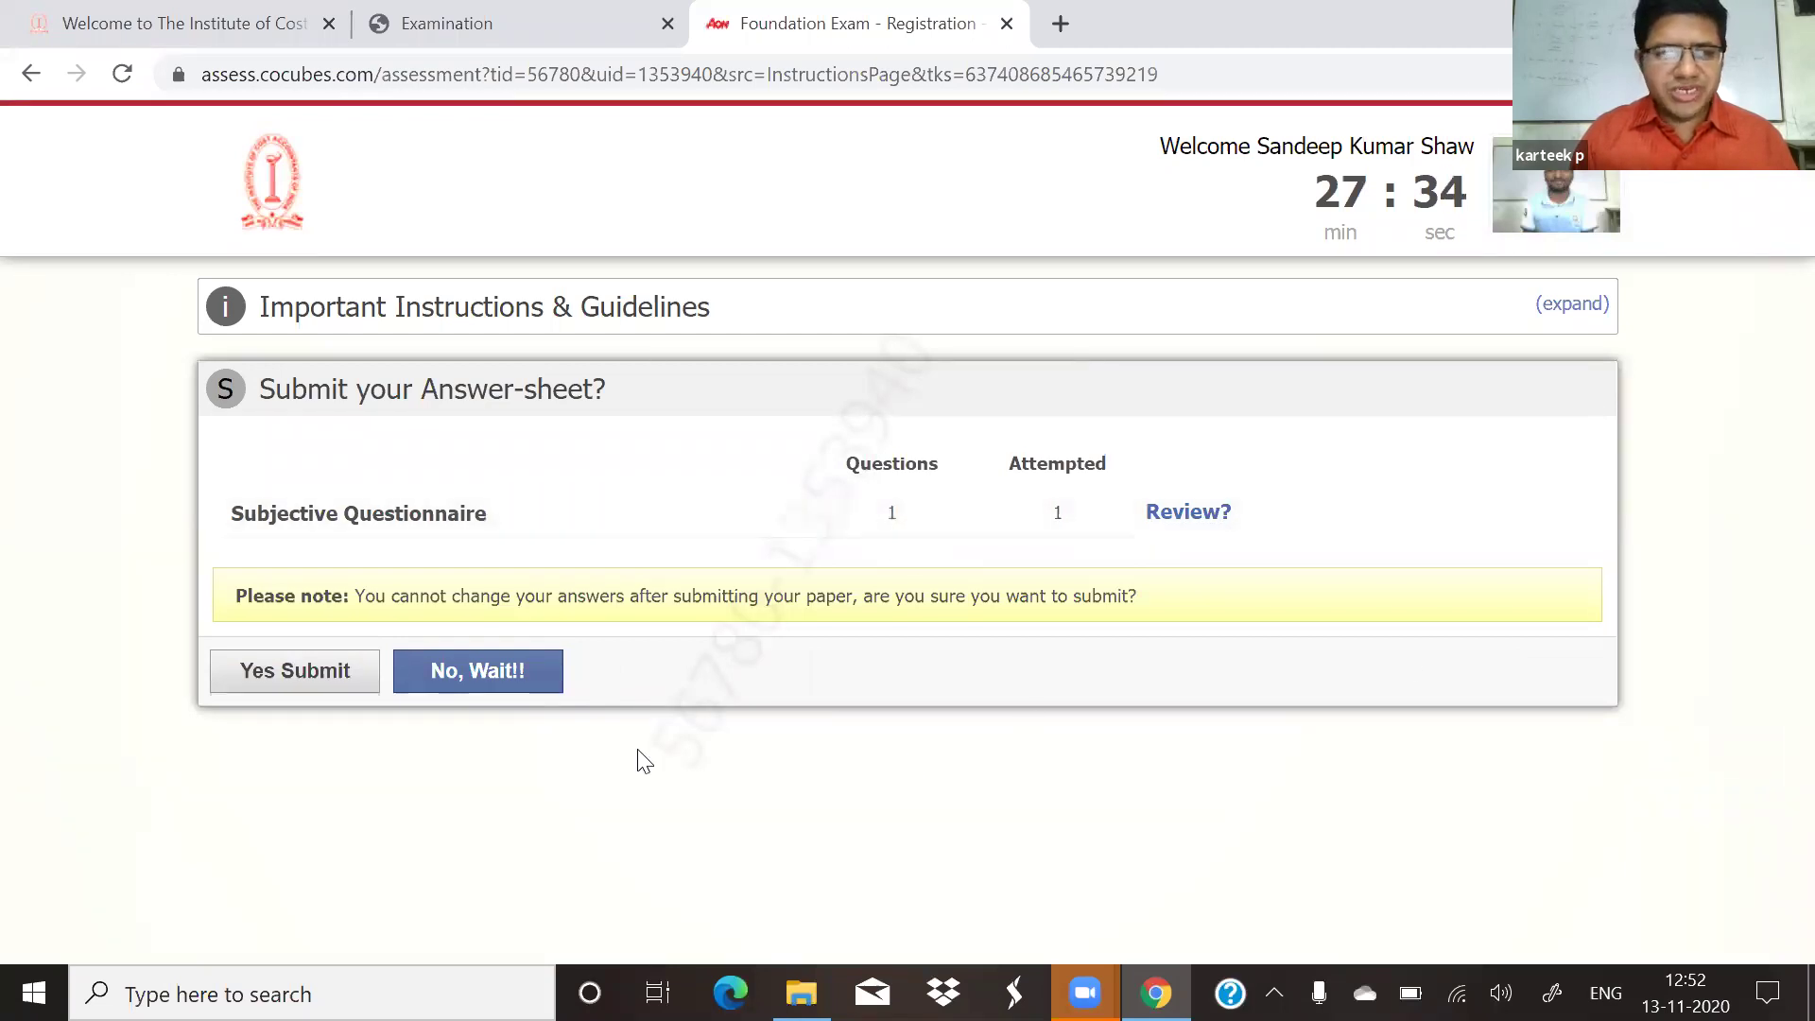
click(303, 675)
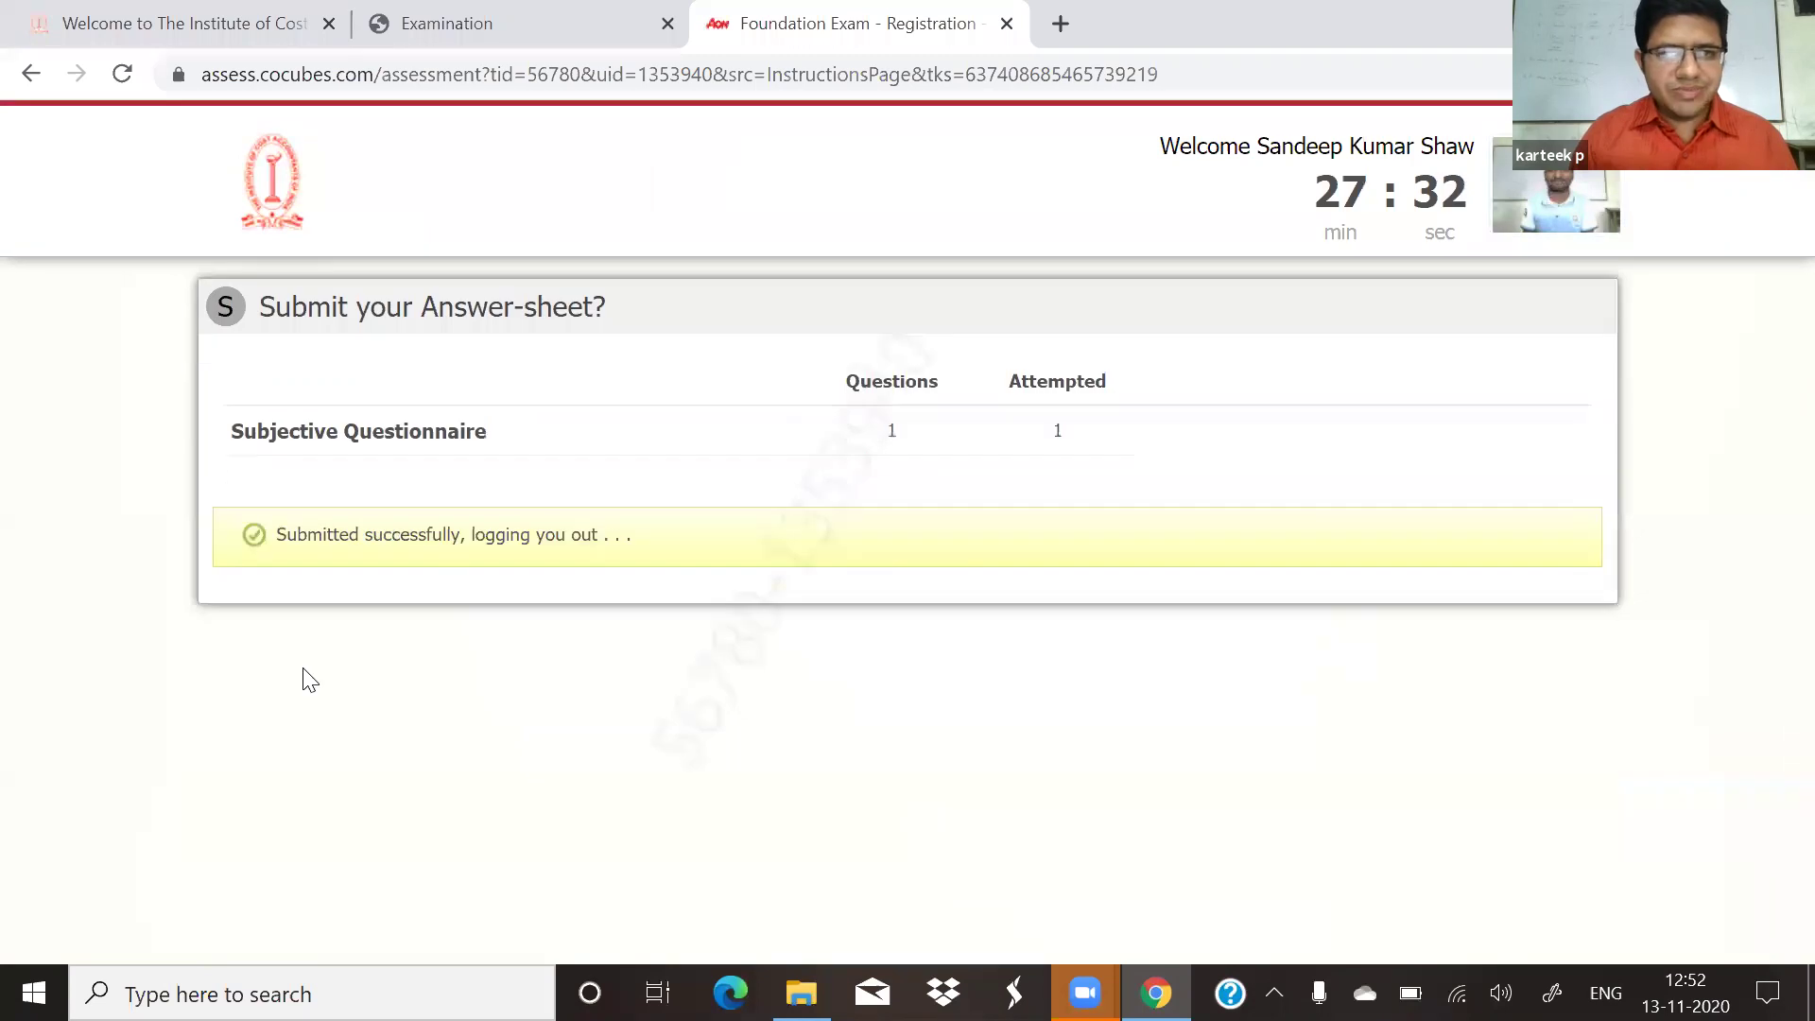